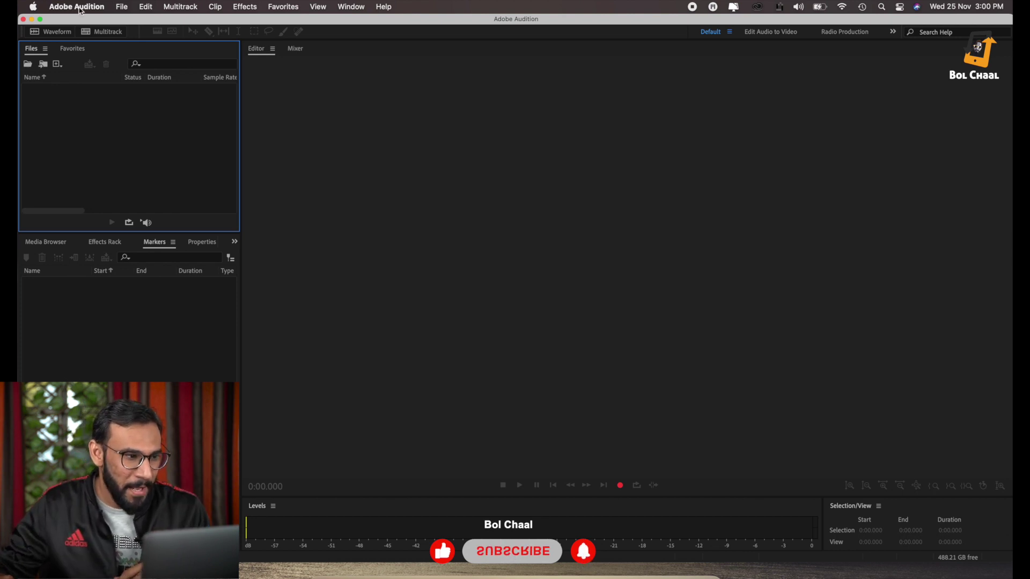
# Open the phone call MP3 from the Finder Desktop folder in the Audition waveform editor, and put the Finder window away.
pyautogui.click(118, 7)
pyautogui.click(486, 194)
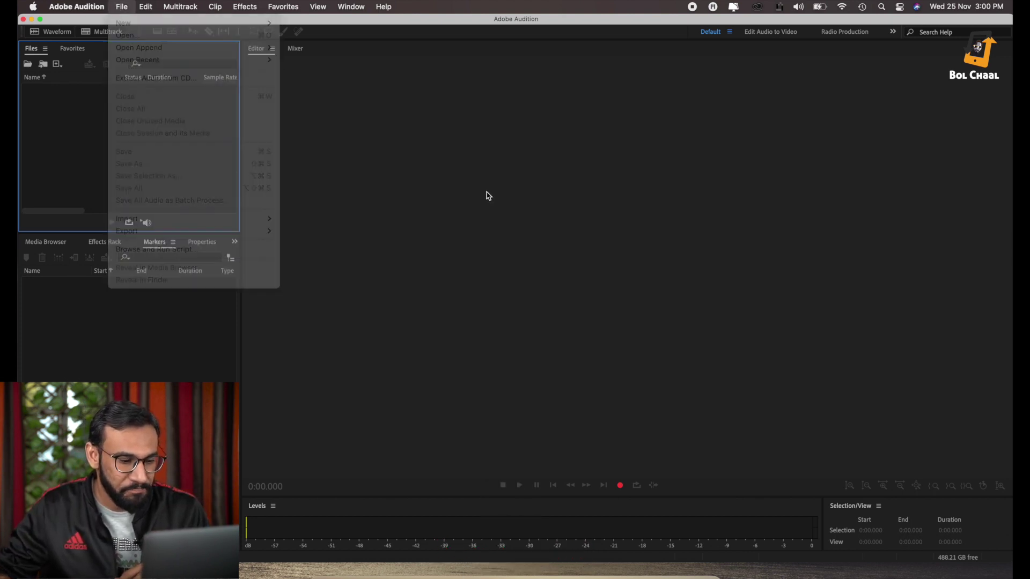
pyautogui.click(327, 572)
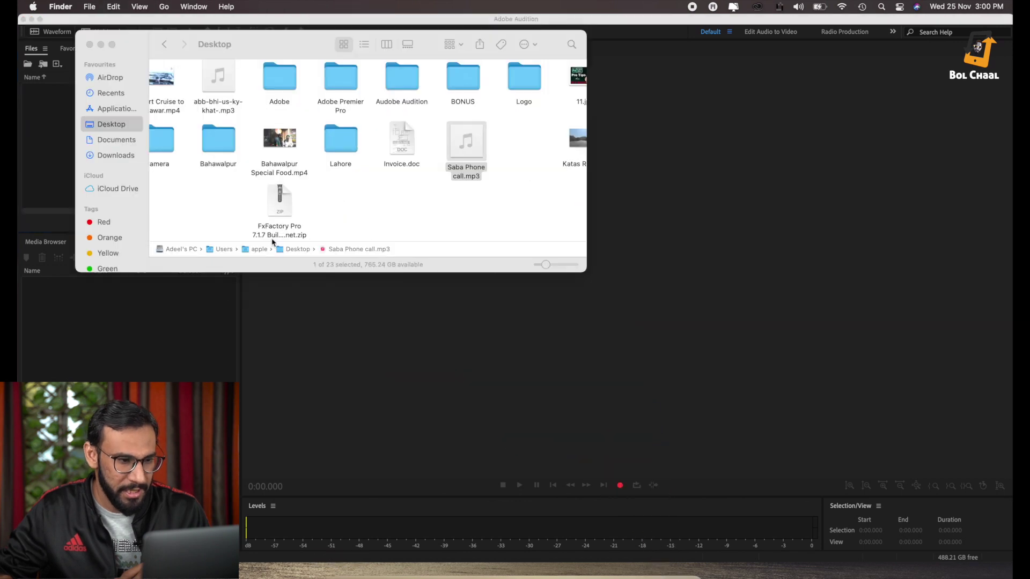
pyautogui.hscroll(1, 271, 237)
pyautogui.hscroll(3, 271, 238)
pyautogui.moveTo(434, 141); pyautogui.dragTo(446, 345)
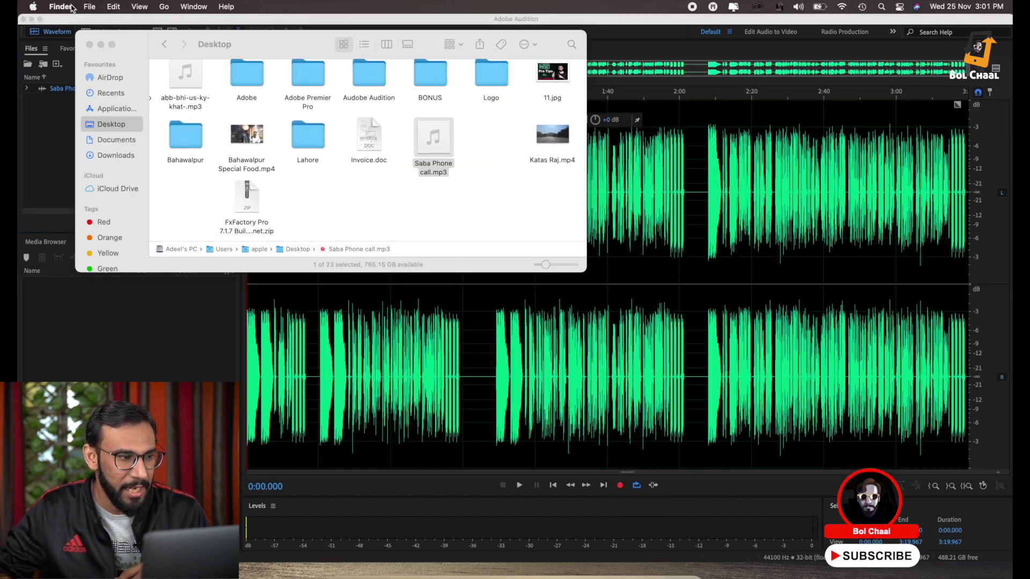
pyautogui.click(100, 46)
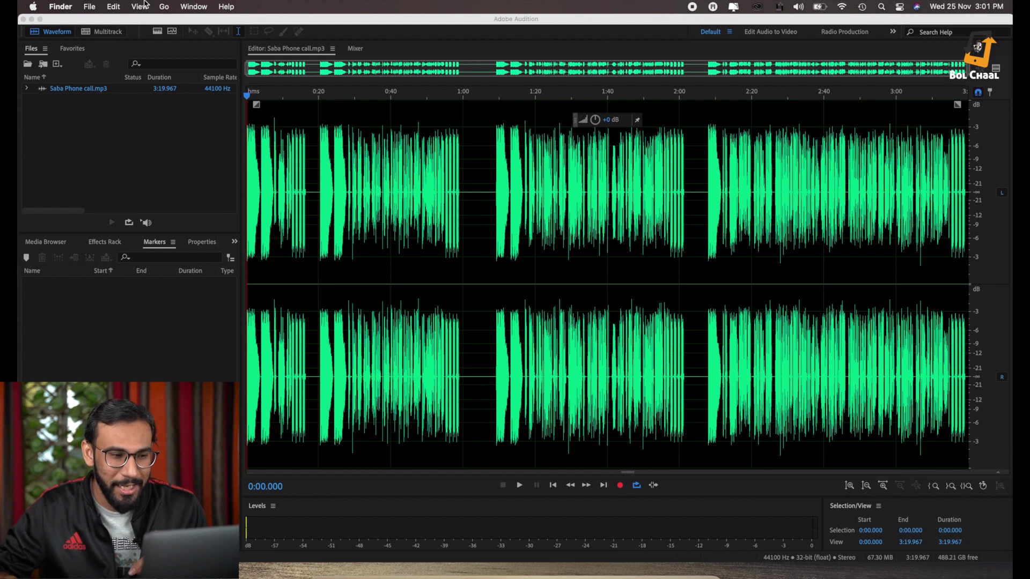
# Copy the speech from about 0:27.8 to 0:55.0 of the call into a new file and open that file.
pyautogui.scroll(3, 367, 200)
pyautogui.scroll(2, 367, 200)
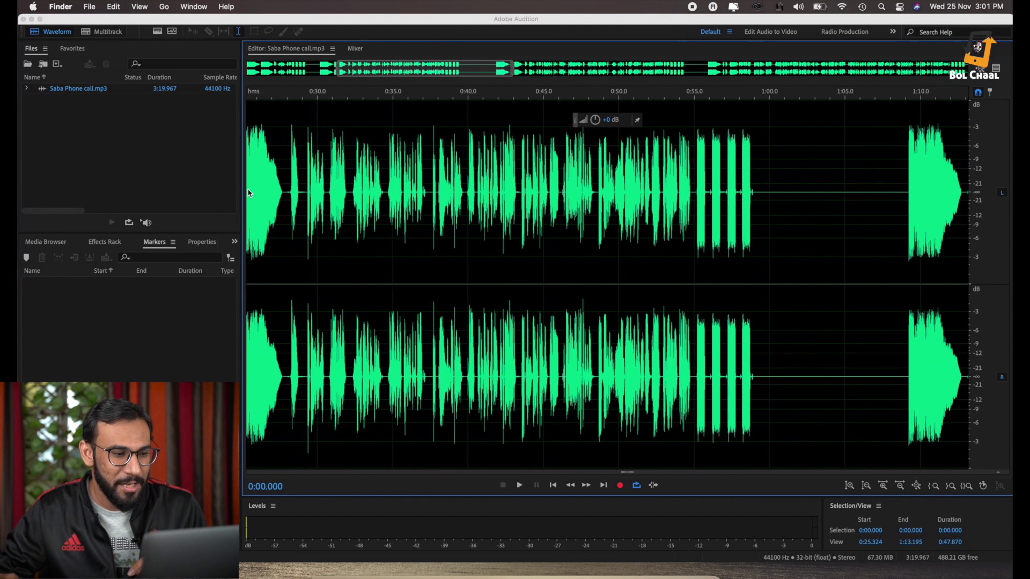
pyautogui.click(285, 181)
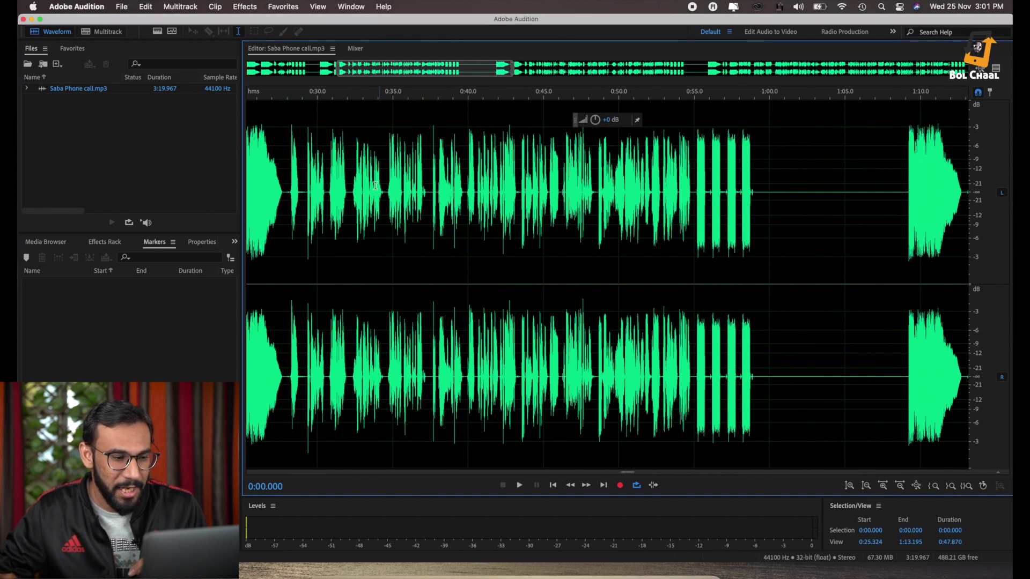
pyautogui.moveTo(284, 159); pyautogui.dragTo(697, 205)
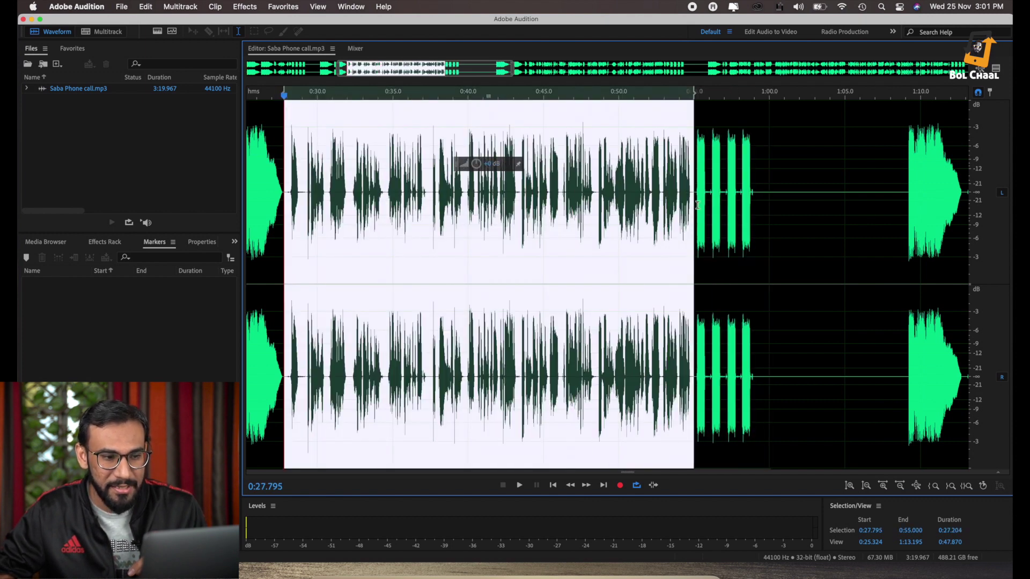
pyautogui.rightClick(453, 200)
pyautogui.click(514, 383)
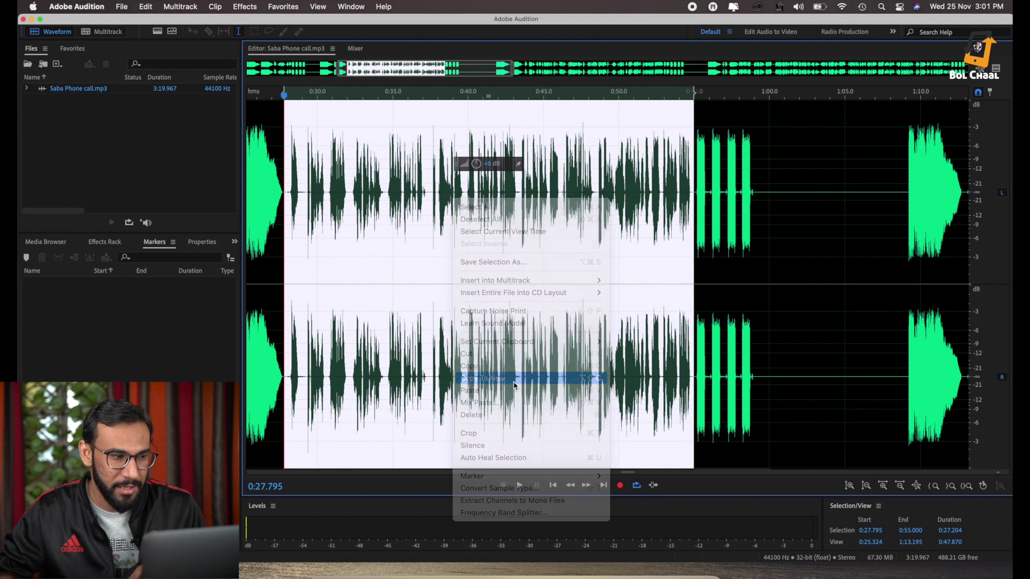
pyautogui.doubleClick(74, 101)
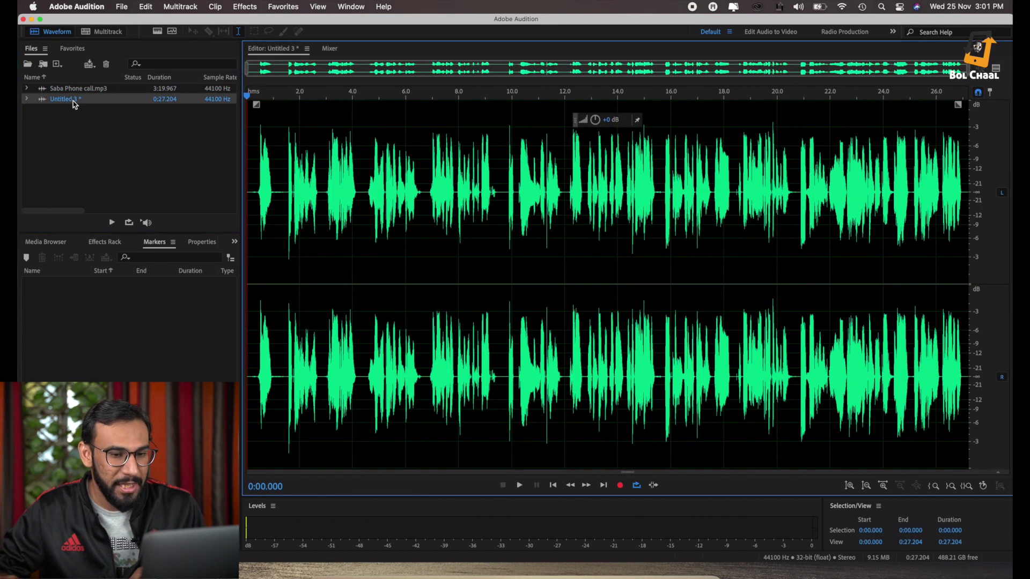
# Copy the first 1.4 seconds or so of the excerpt, covering the opening word, into another new file.
pyautogui.click(547, 261)
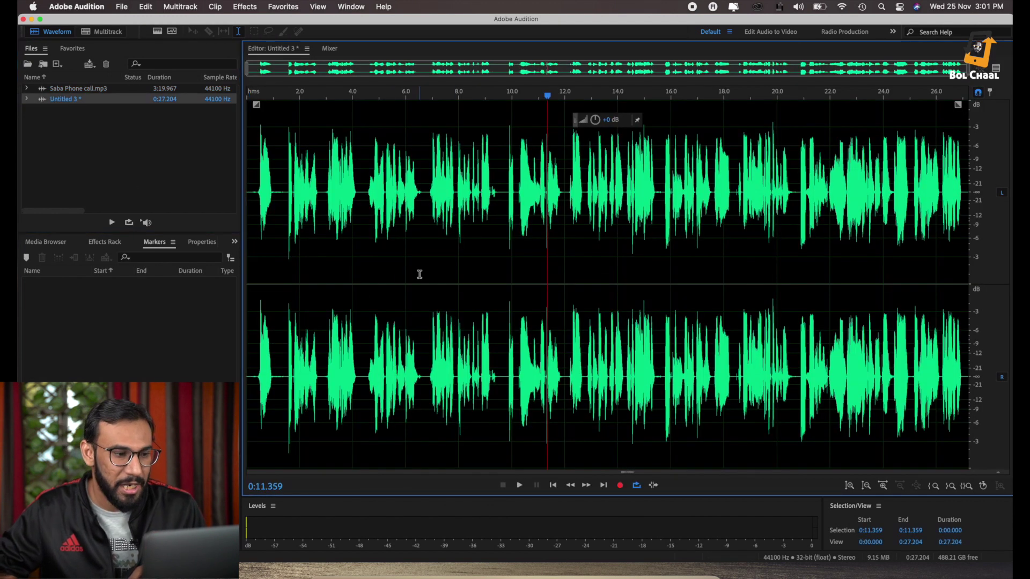
pyautogui.moveTo(284, 172); pyautogui.dragTo(250, 216)
pyautogui.rightClick(250, 219)
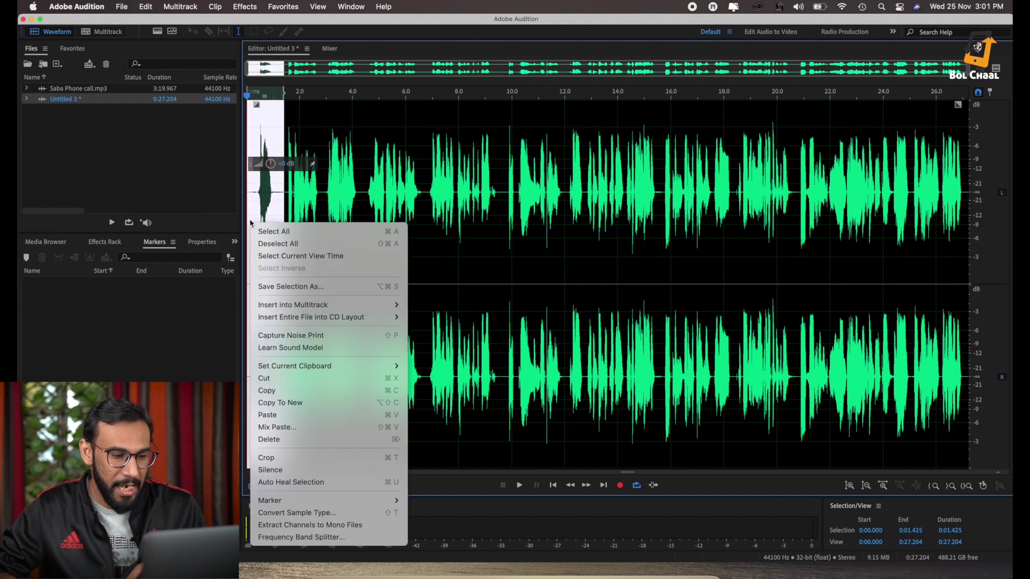
pyautogui.click(311, 407)
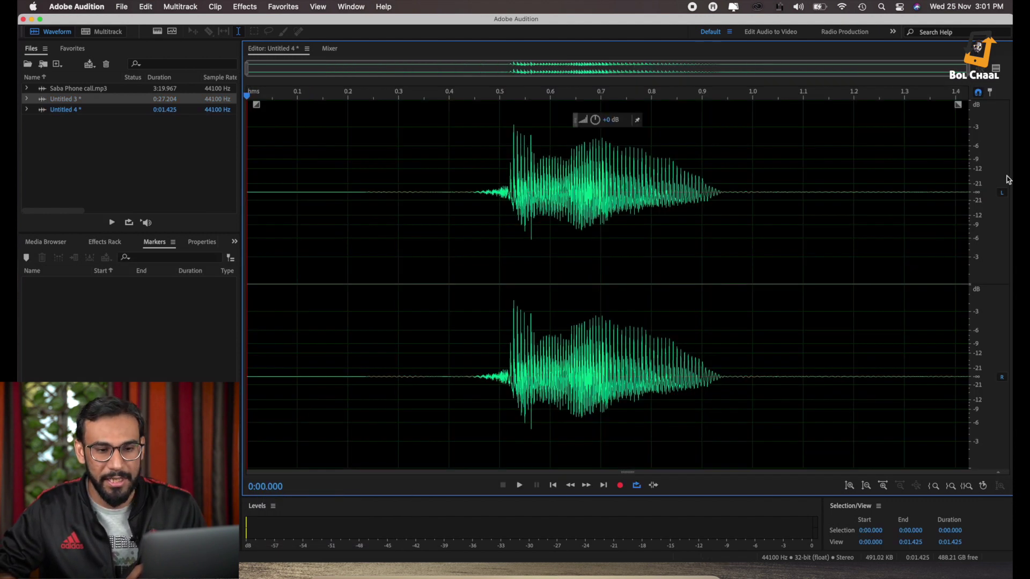
# Copy the quiet tail of about 0.44 seconds after the word and paste it six times near the clip's end.
pyautogui.moveTo(745, 231); pyautogui.dragTo(1010, 260)
pyautogui.press('super+c')
pyautogui.click(904, 231)
pyautogui.press('super+v')
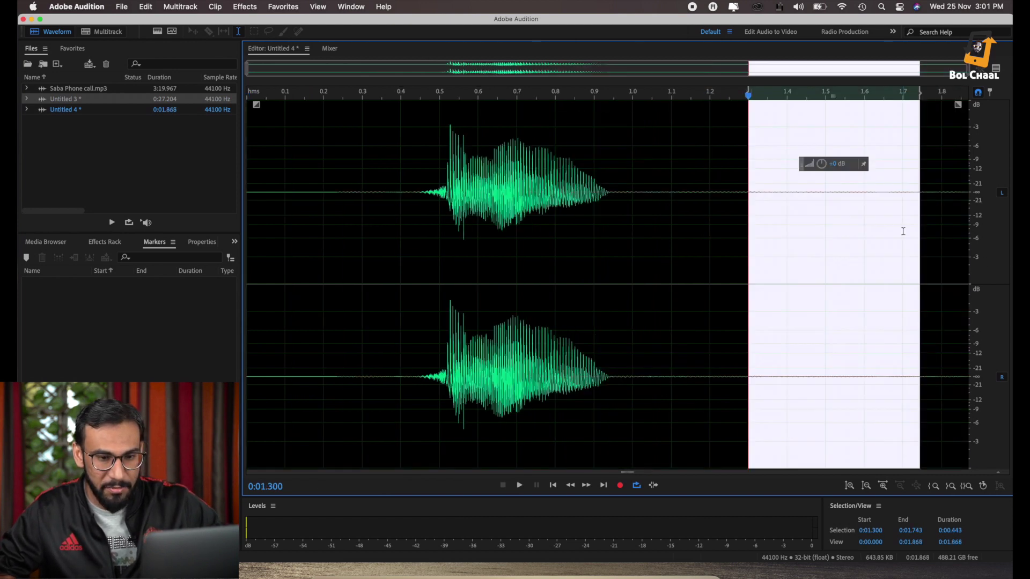
pyautogui.click(873, 234)
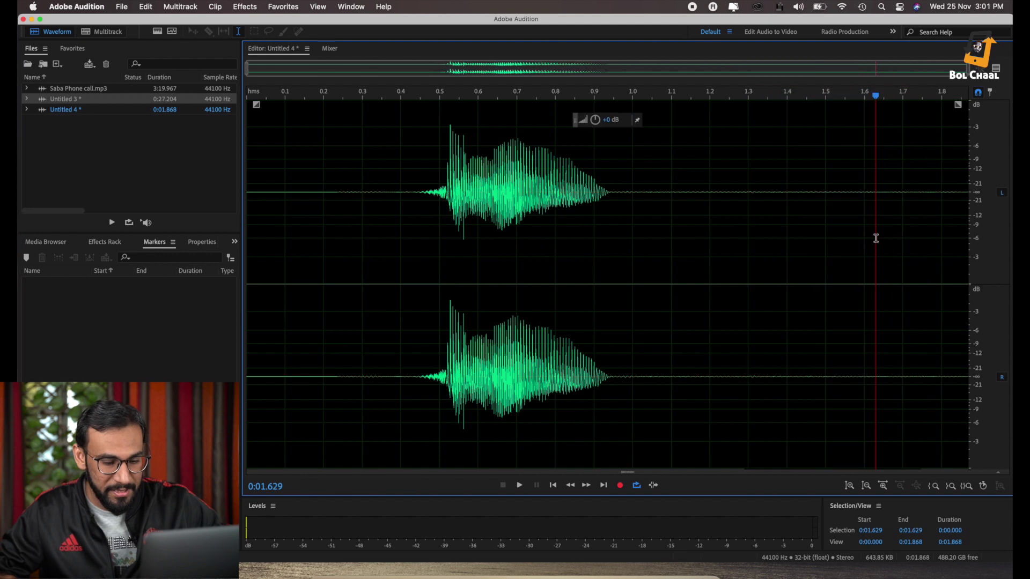
pyautogui.press('super+v')
pyautogui.click(848, 247)
pyautogui.press('super+v')
pyautogui.click(759, 264)
pyautogui.press('super+v')
pyautogui.click(745, 269)
pyautogui.press('super+v')
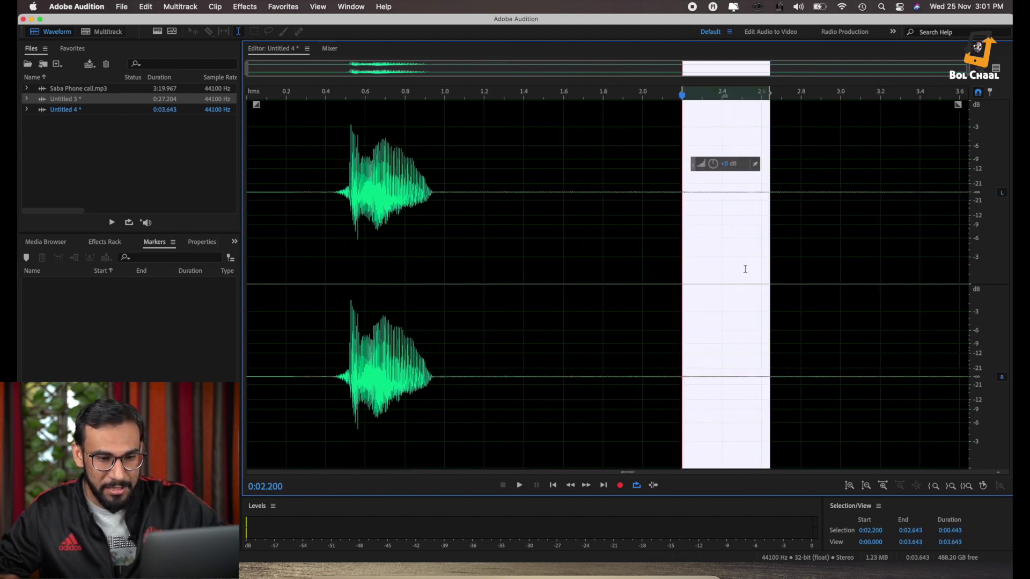
pyautogui.click(705, 272)
pyautogui.press('super+v')
pyautogui.click(706, 271)
# Copy the quiet section from about 1.05 seconds to the end and paste it three times within the quiet part.
pyautogui.moveTo(430, 218); pyautogui.dragTo(969, 218)
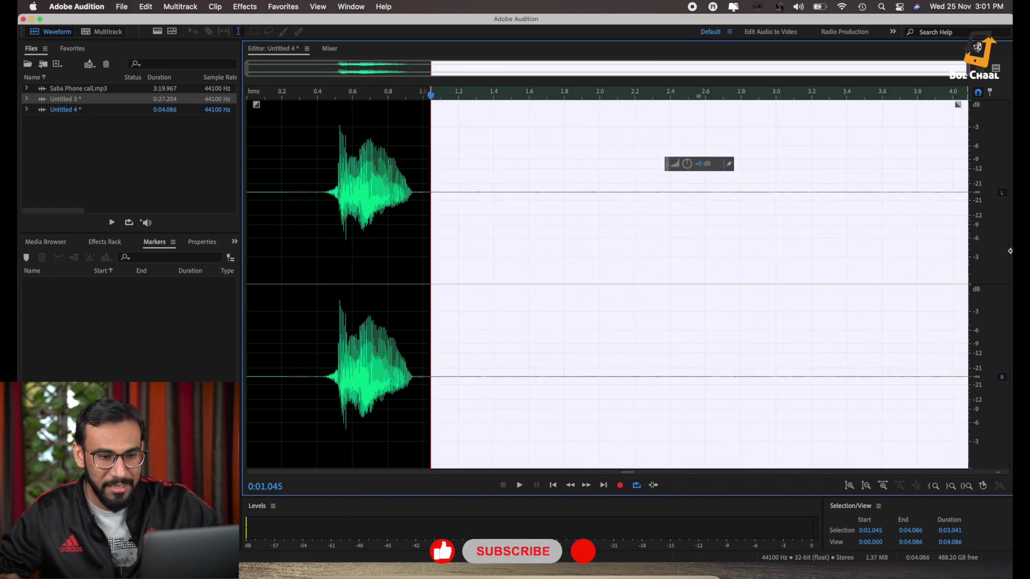
pyautogui.click(823, 247)
pyautogui.press('super+v')
pyautogui.click(776, 259)
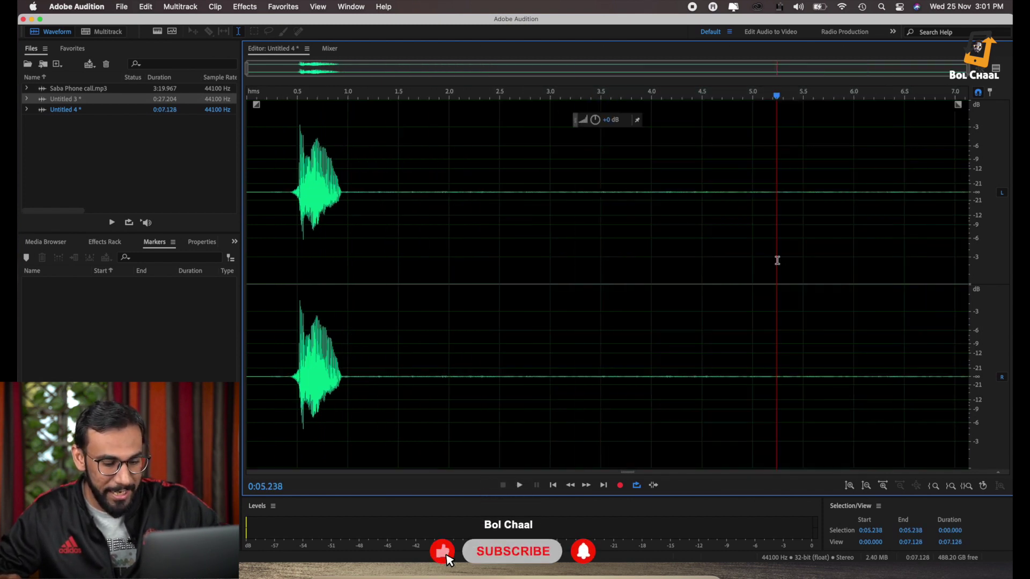
pyautogui.press('super+v')
pyautogui.click(762, 267)
pyautogui.press('super+v')
pyautogui.click(648, 266)
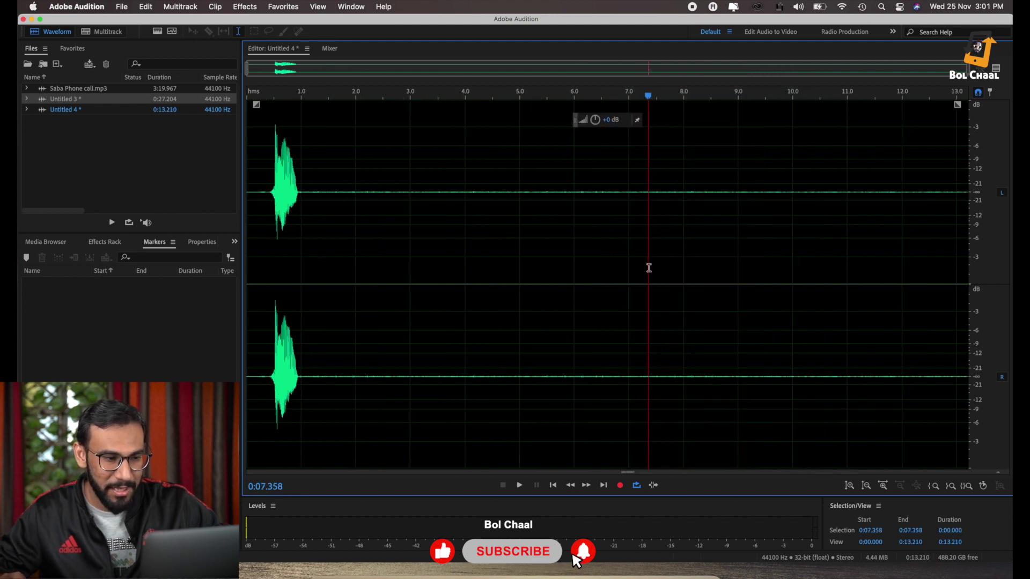
# Copy the quiet section from about 1.24 seconds to the end and paste it once more to lengthen the noise sample.
pyautogui.moveTo(315, 189); pyautogui.dragTo(1012, 219)
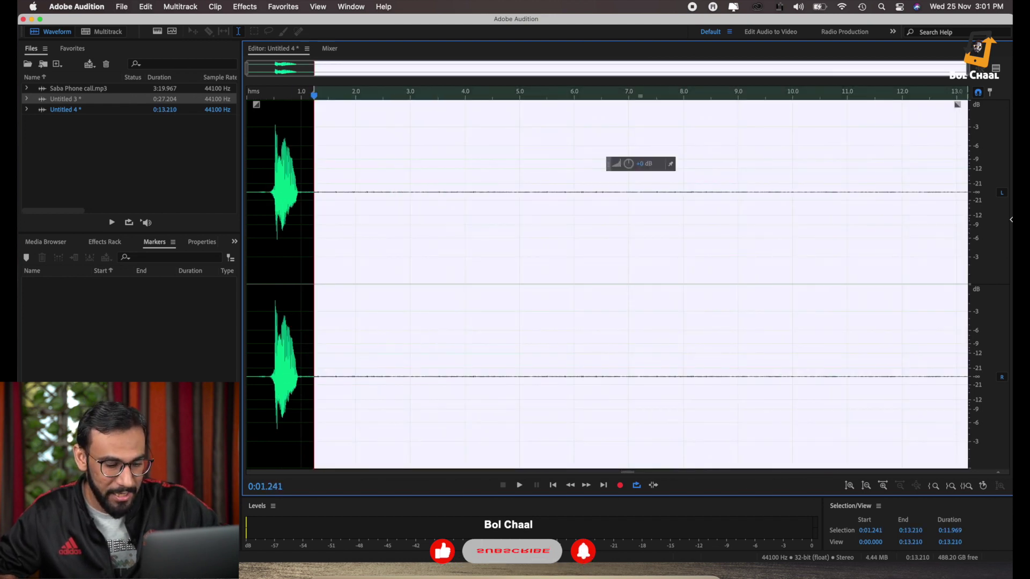
pyautogui.press('super+c')
pyautogui.click(823, 240)
pyautogui.press('super+v')
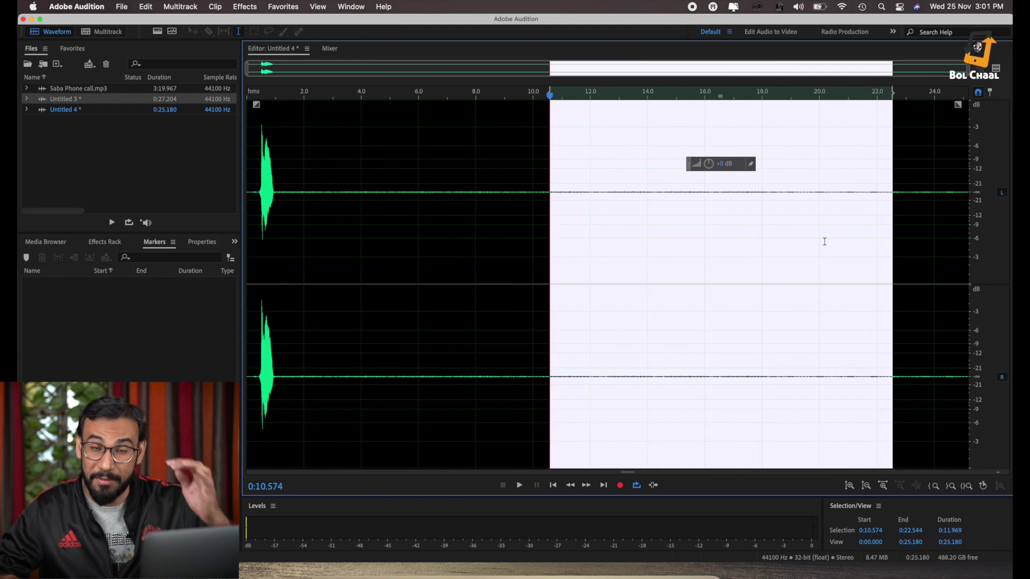
pyautogui.click(600, 230)
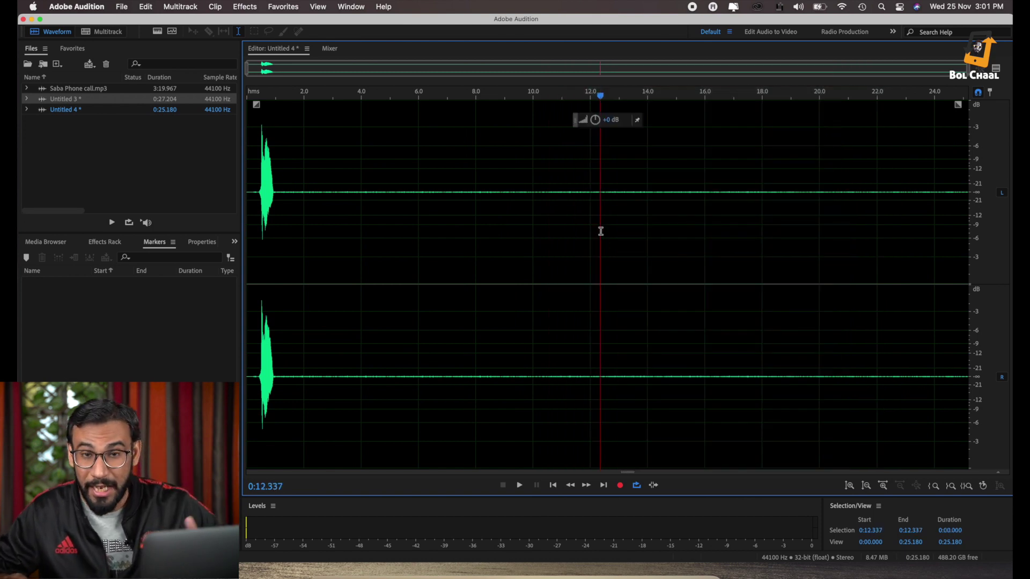
# Play the lengthened clip from 0:00.000 to listen to its background noise, and stop playback.
pyautogui.click(251, 191)
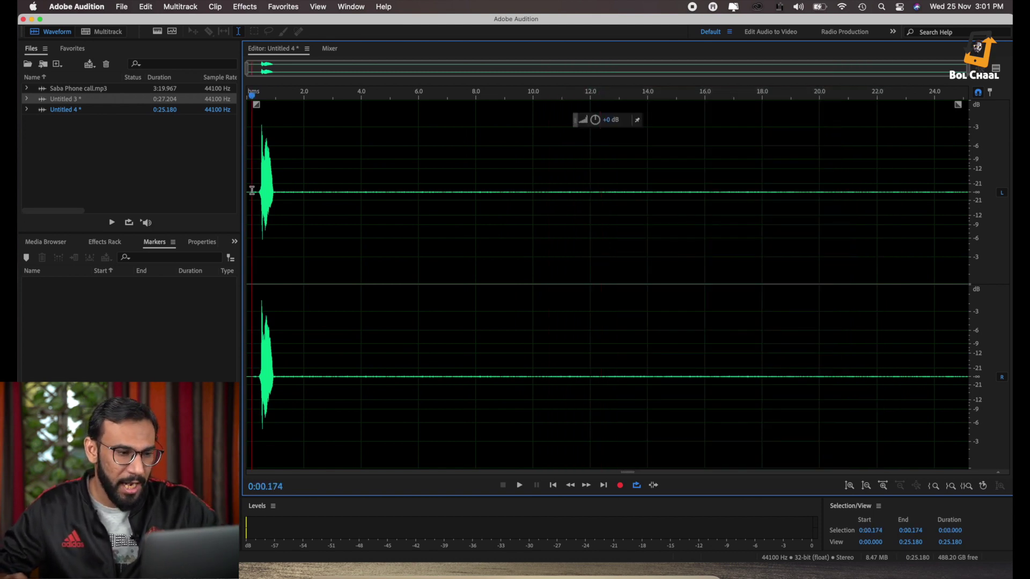
pyautogui.click(247, 191)
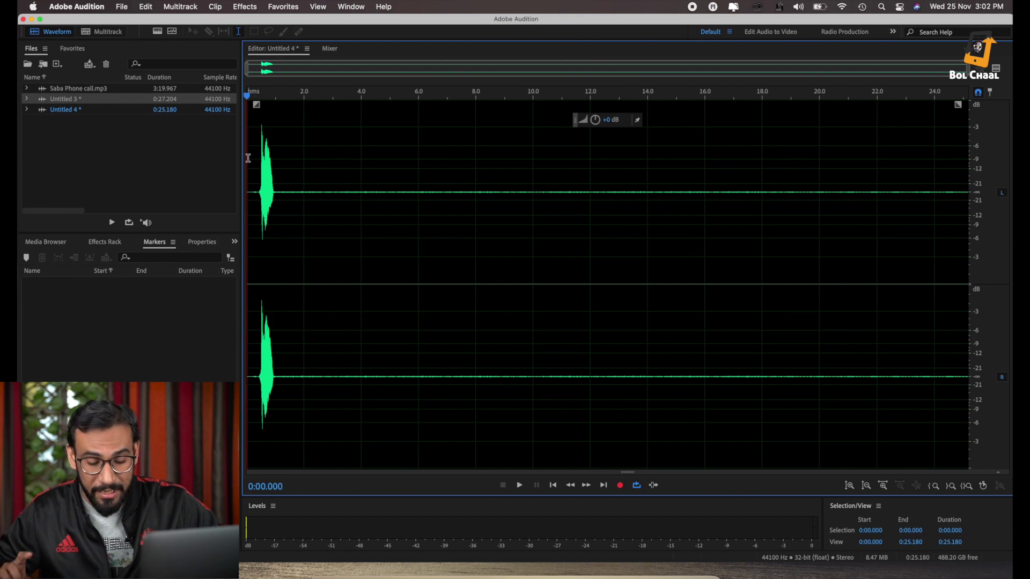
pyautogui.press('space')
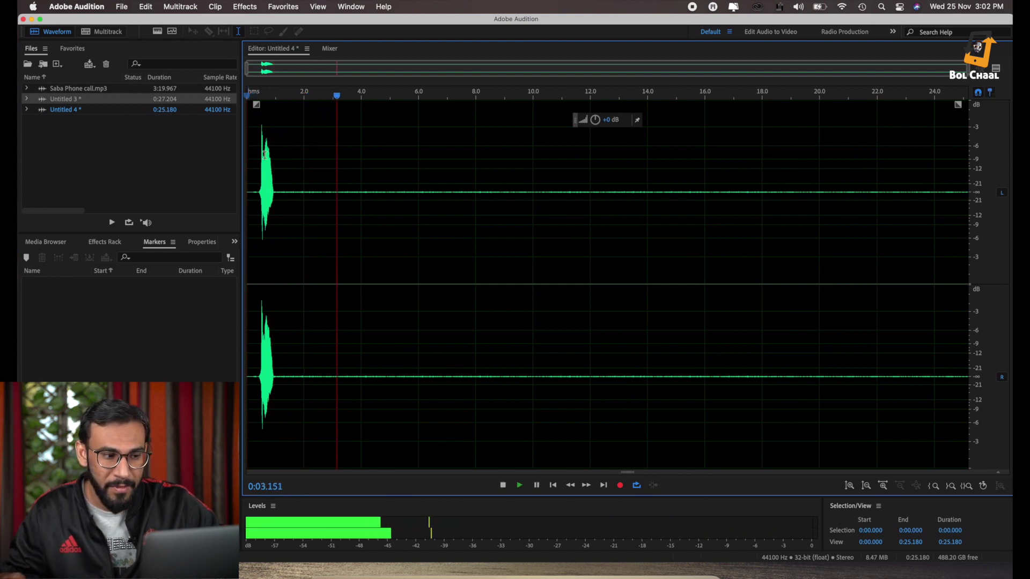
pyautogui.press('space')
# Select the quiet section from about 1.09 seconds to the clip's end and capture it as the noise print.
pyautogui.moveTo(277, 202); pyautogui.dragTo(397, 202)
pyautogui.hotkey('shift', 'End')
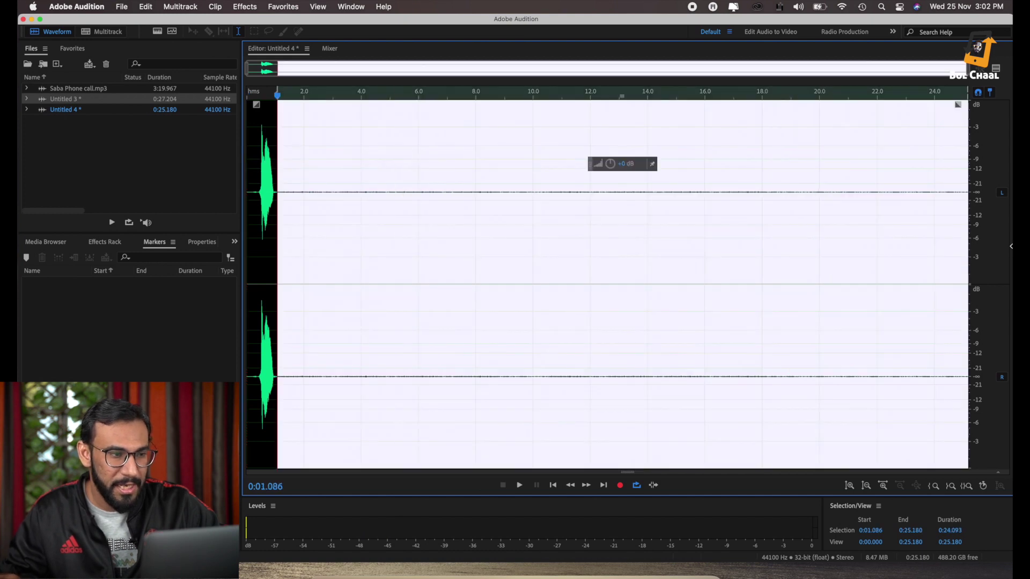
pyautogui.click(244, 7)
pyautogui.moveTo(337, 211)
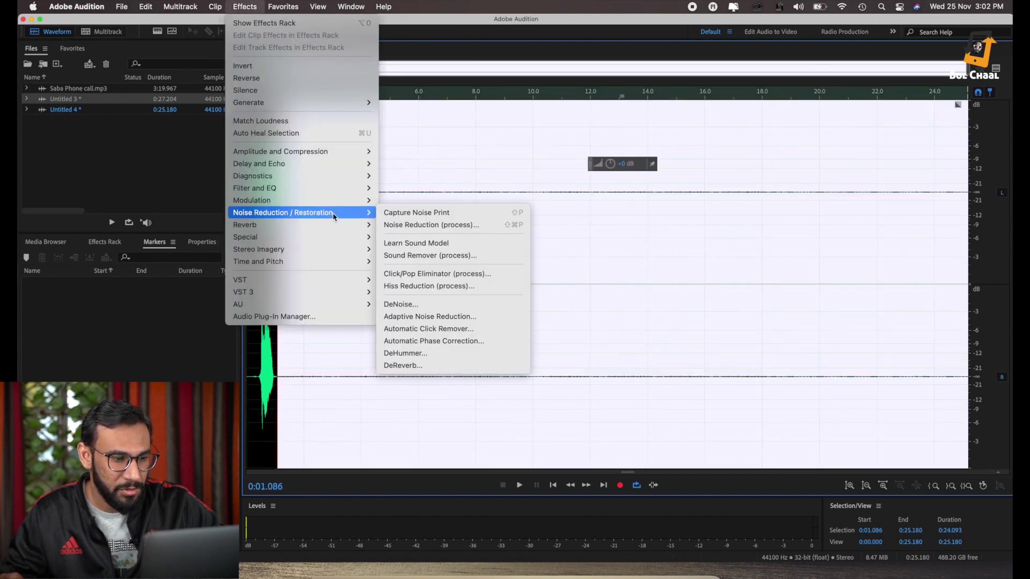
pyautogui.click(428, 214)
pyautogui.click(618, 316)
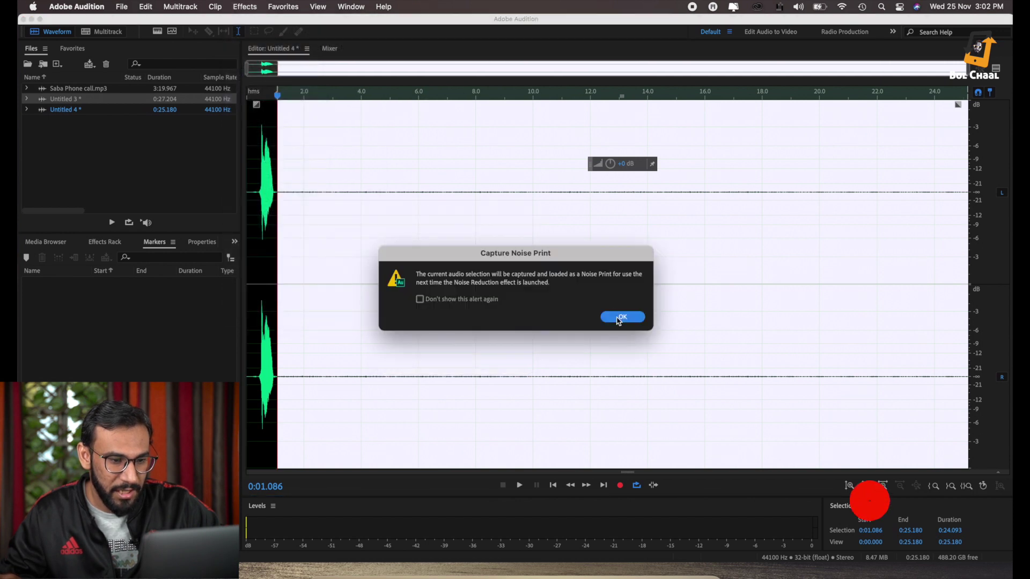
# Apply the Noise Reduction process with the captured noise print and clear the selection.
pyautogui.click(245, 7)
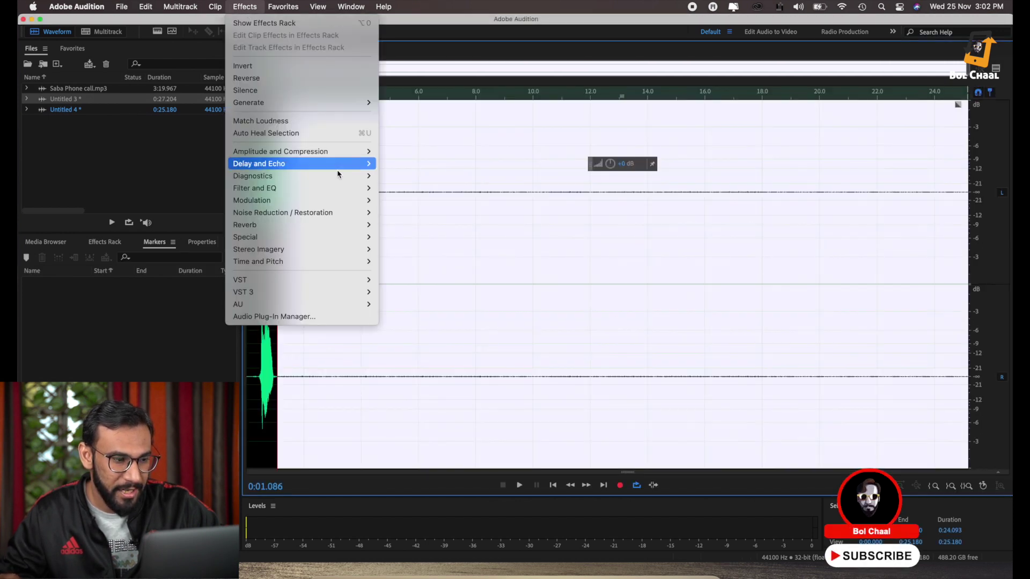
pyautogui.moveTo(341, 211)
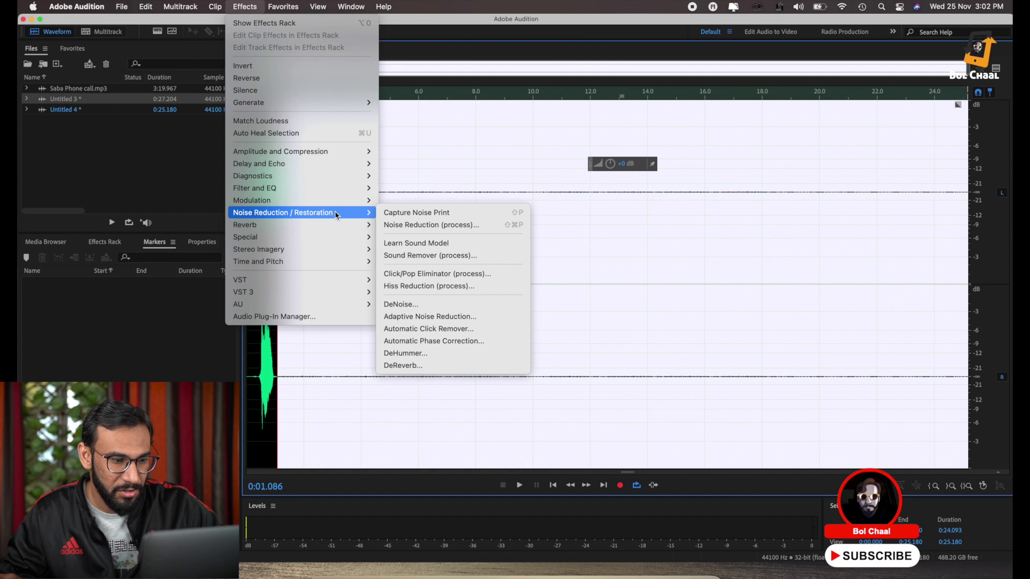
pyautogui.click(429, 226)
pyautogui.click(669, 521)
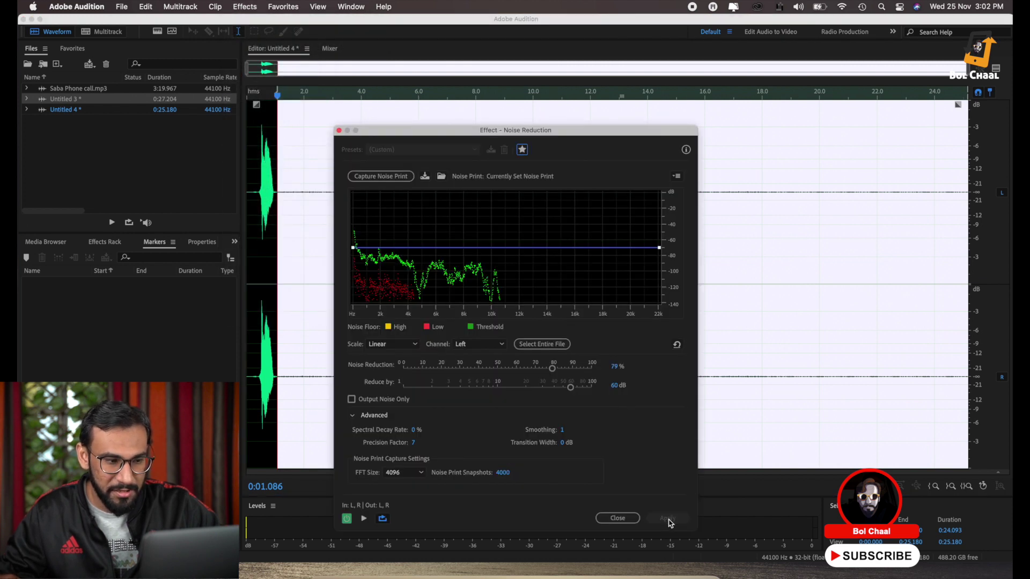
pyautogui.click(398, 270)
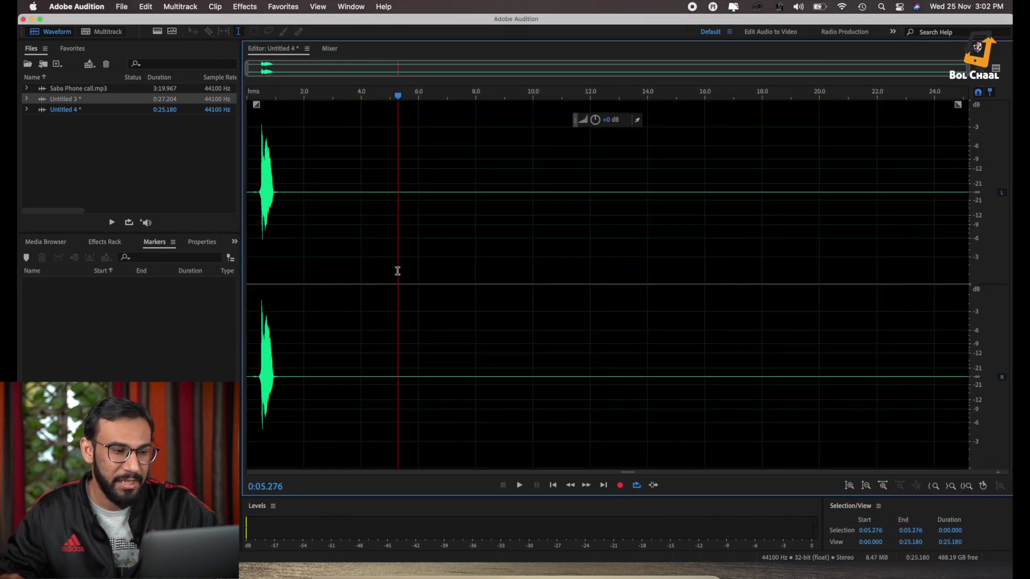
# Play the processed clip from just before the spoken word to check the noise reduction, and stop playback.
pyautogui.click(260, 232)
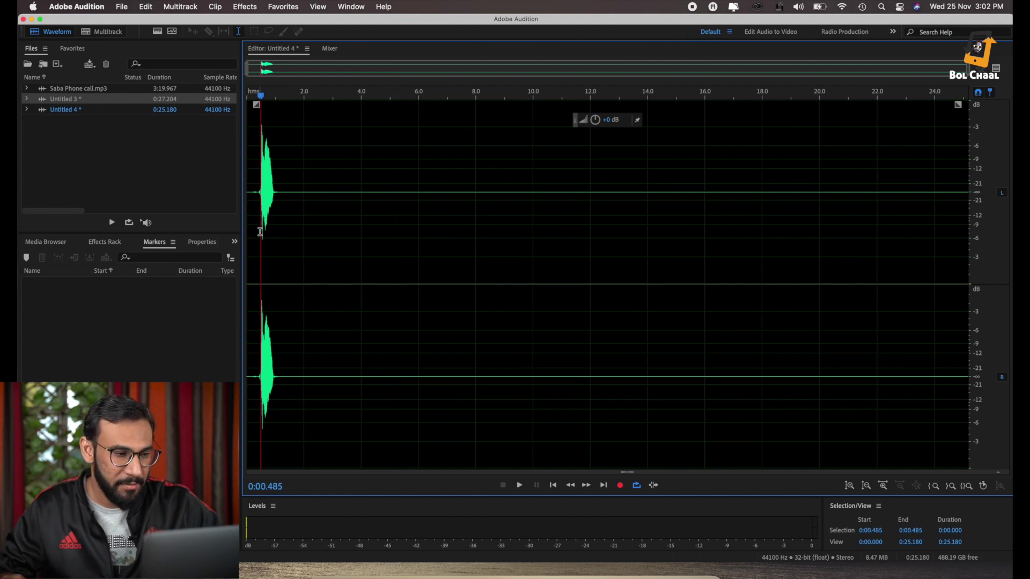
pyautogui.click(251, 242)
pyautogui.press('space')
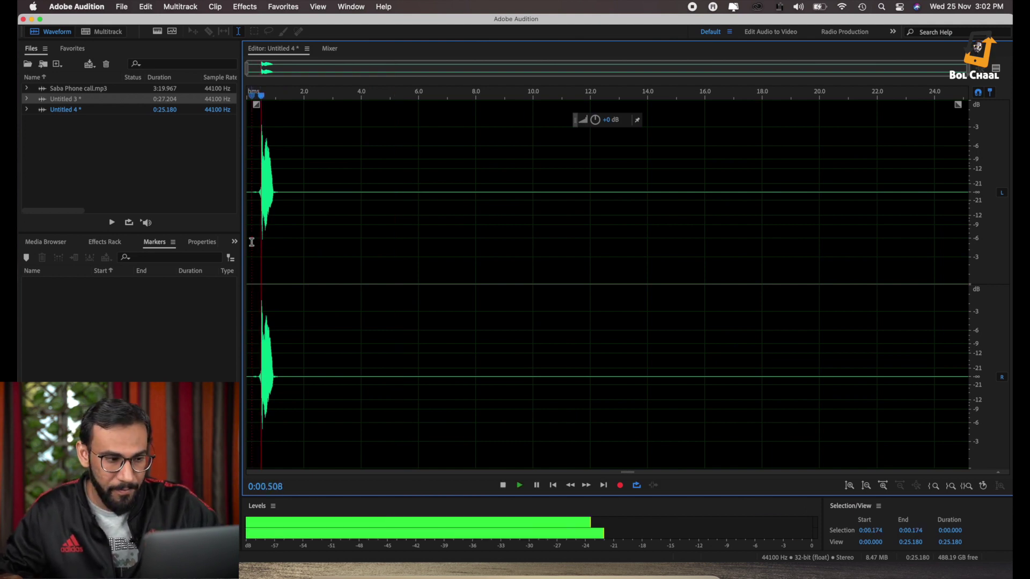
pyautogui.press('space')
# Select the entire clip and apply the Echo effect with the Analog Delay preset.
pyautogui.doubleClick(253, 241)
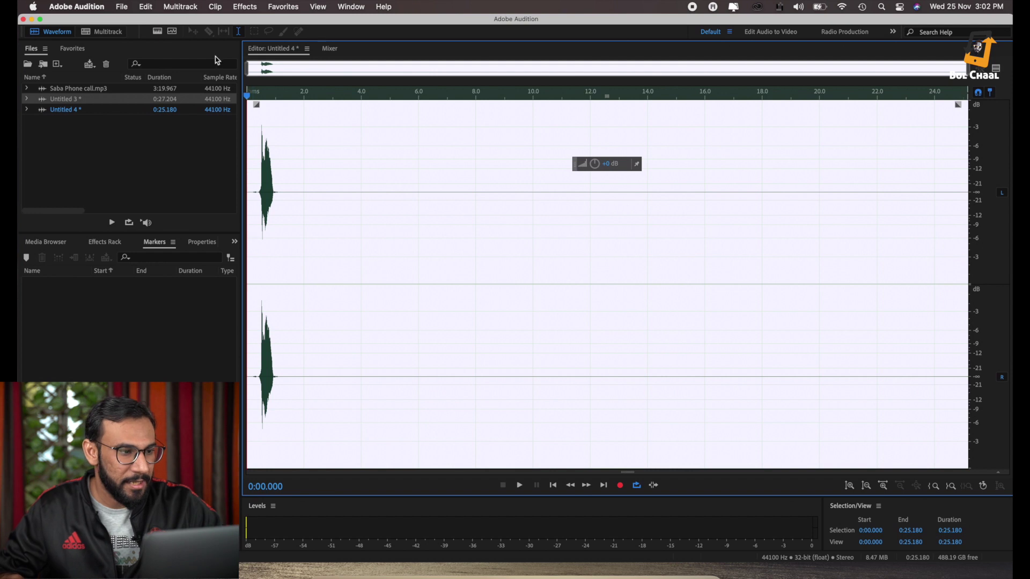
pyautogui.click(239, 7)
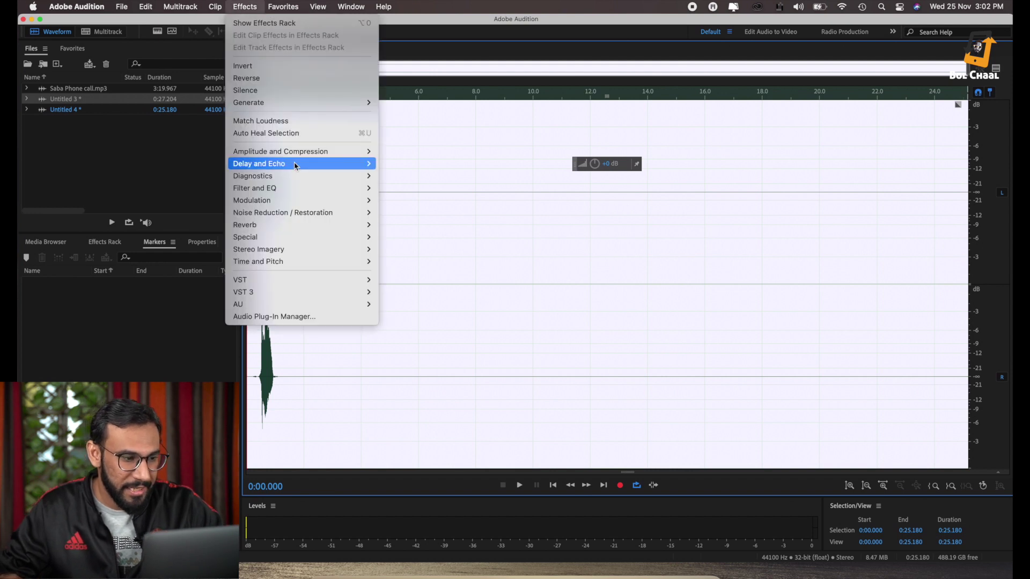
pyautogui.moveTo(293, 239)
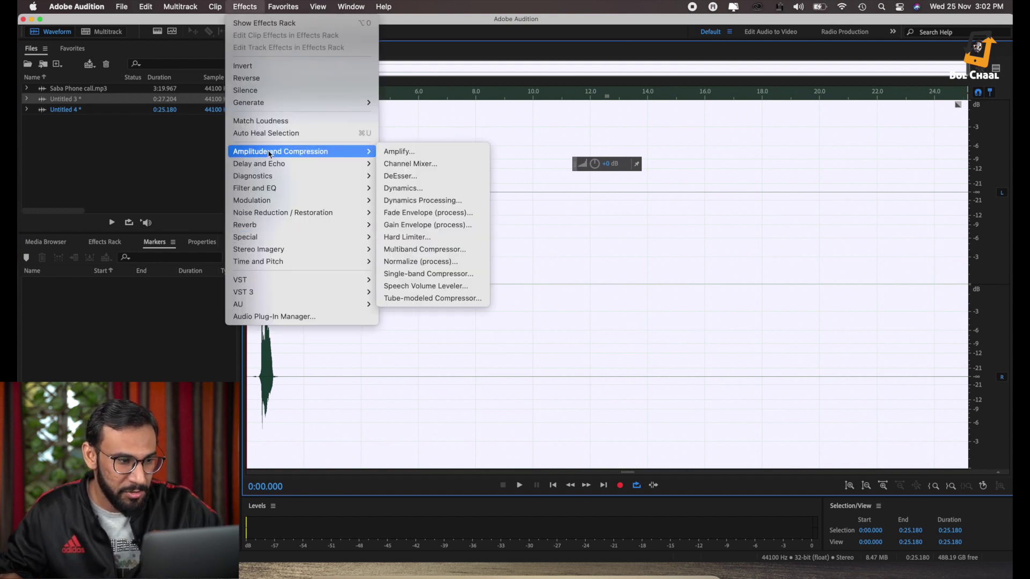
pyautogui.moveTo(275, 165)
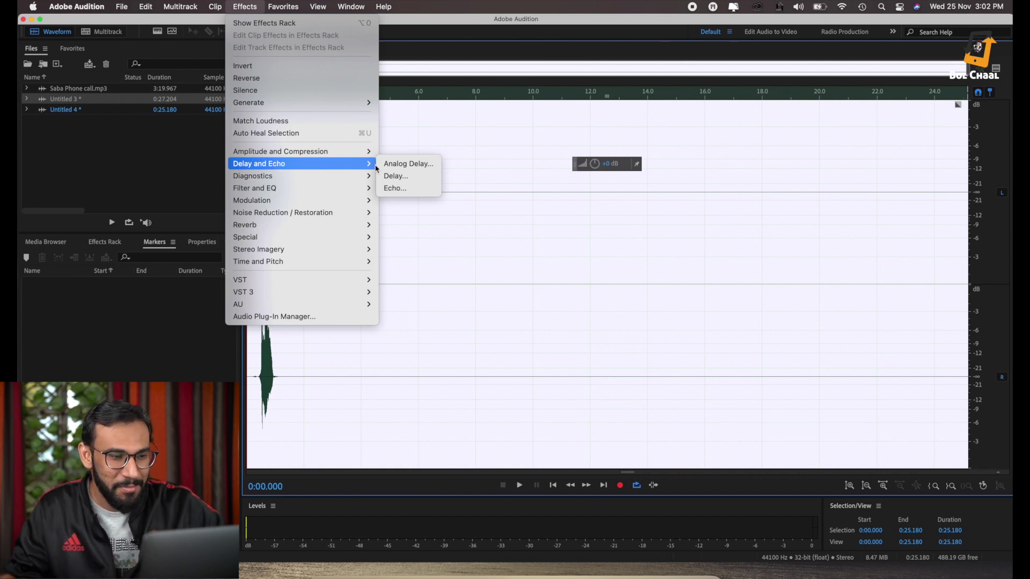
pyautogui.click(404, 189)
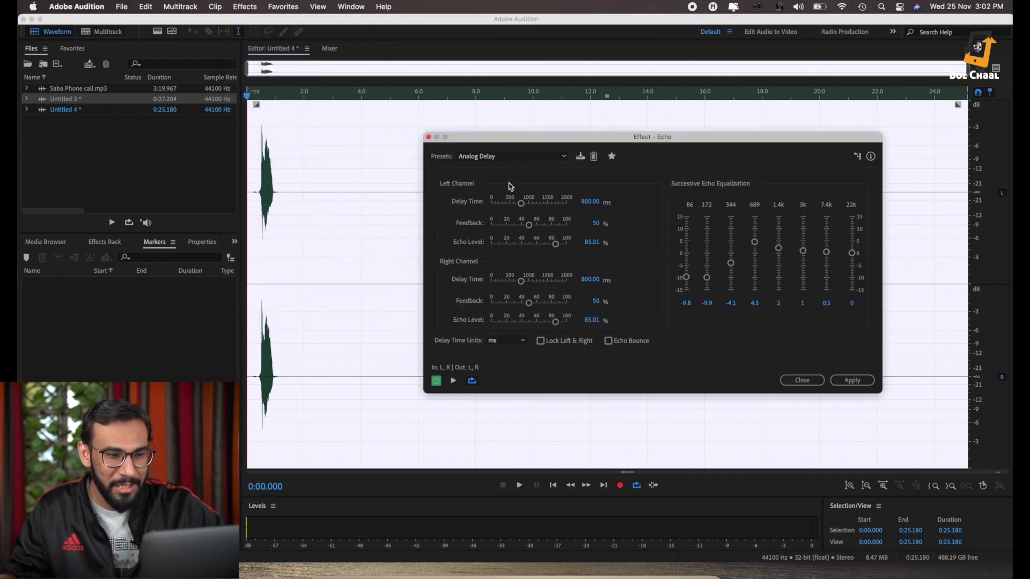
pyautogui.click(563, 157)
pyautogui.click(520, 174)
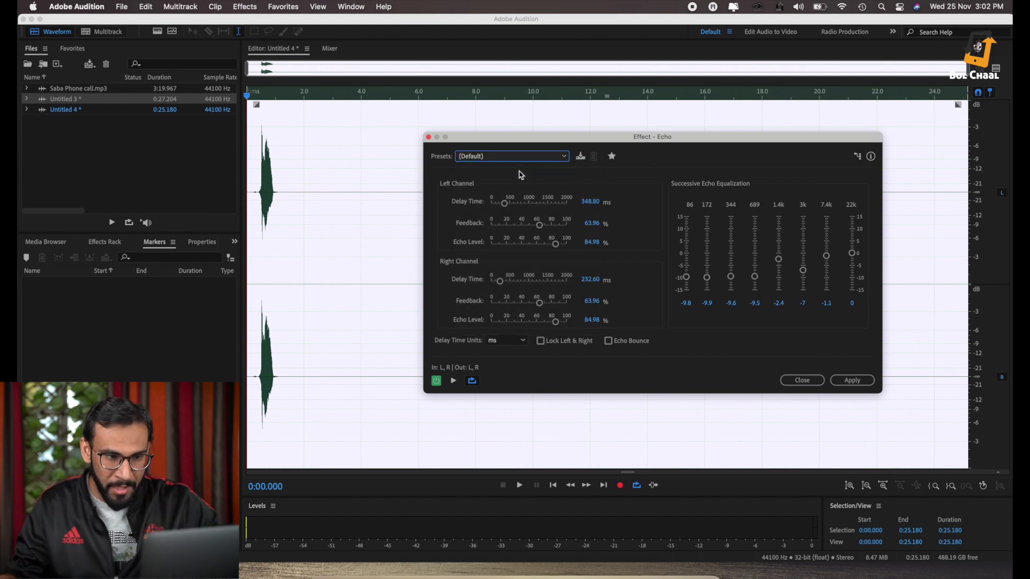
pyautogui.click(568, 156)
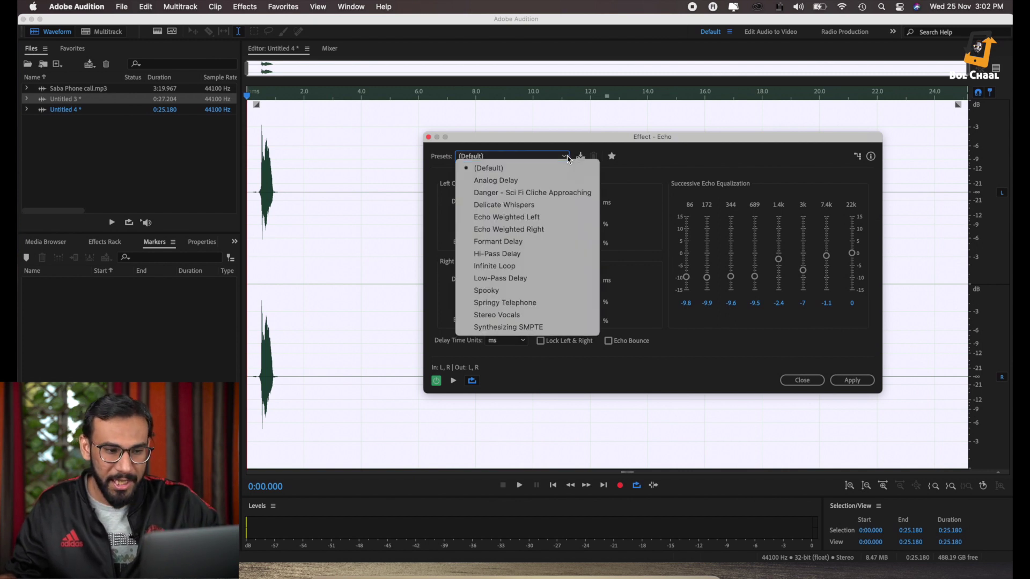
pyautogui.click(522, 187)
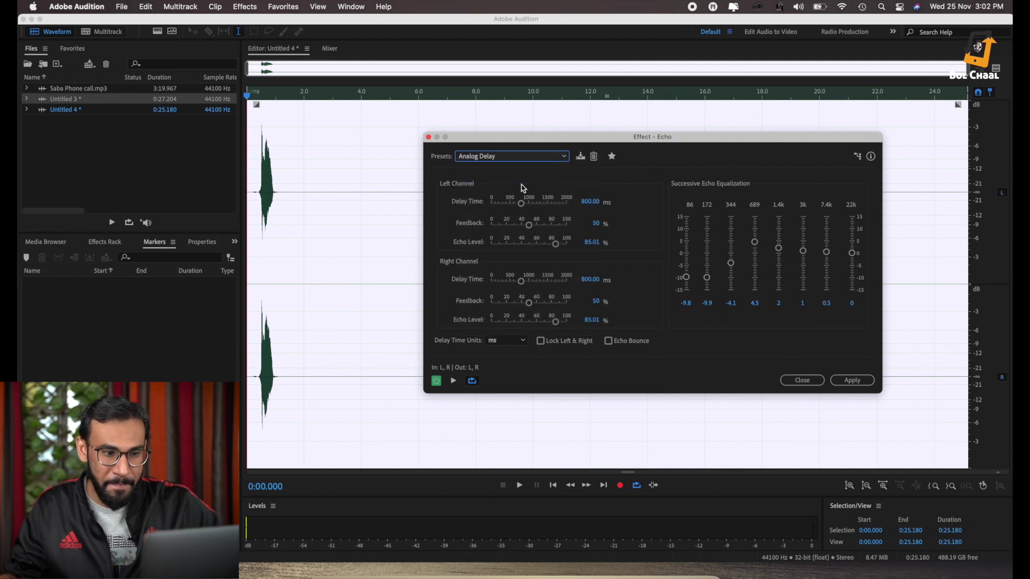
pyautogui.click(855, 382)
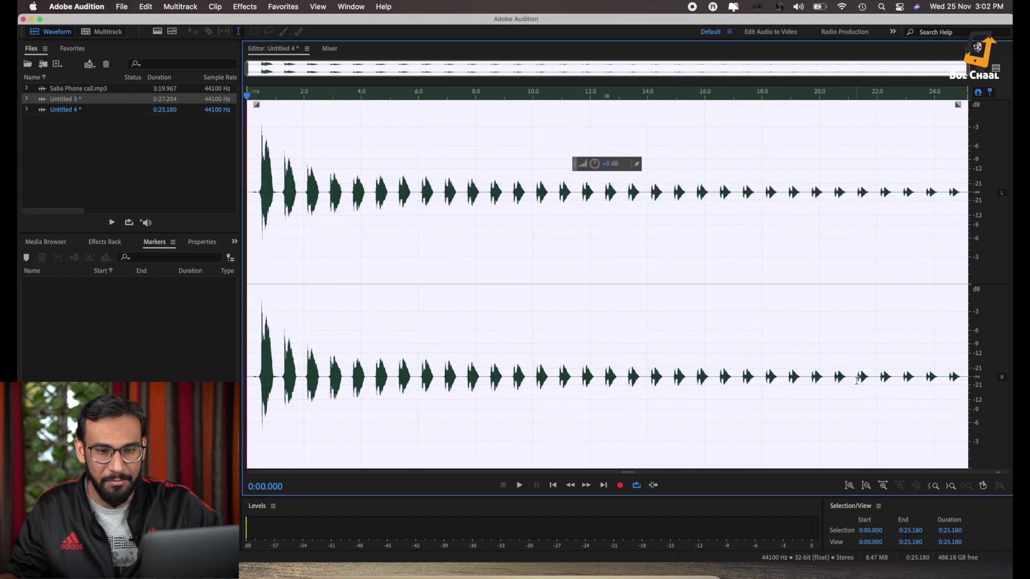
# Select the first echo repeat, about 1.18 to 2.00 seconds, and step the playhead through the following repeats to about 6.67 seconds.
pyautogui.moveTo(256, 169); pyautogui.dragTo(303, 197)
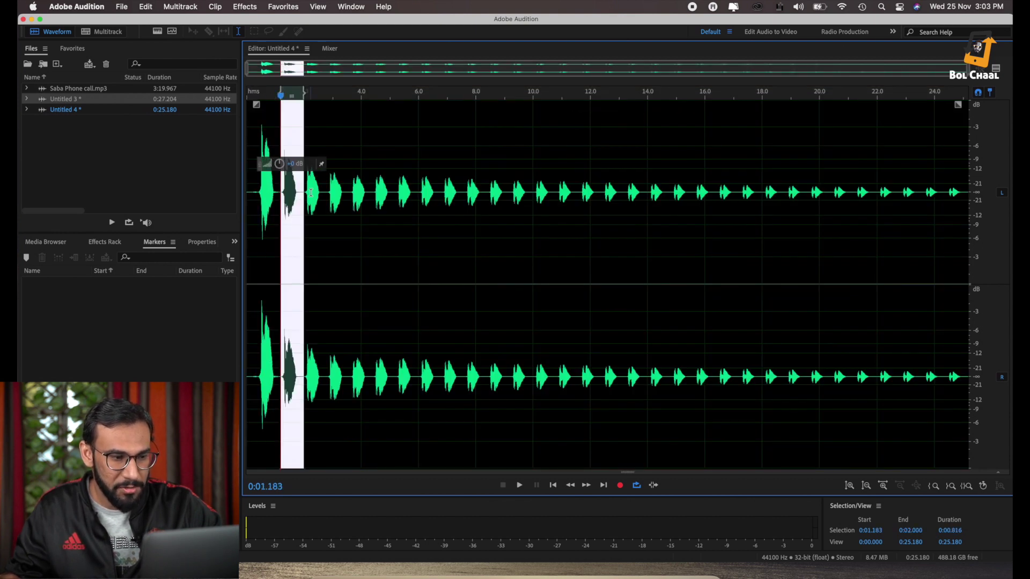
pyautogui.click(309, 193)
pyautogui.click(338, 192)
pyautogui.click(355, 192)
pyautogui.click(383, 192)
pyautogui.click(438, 192)
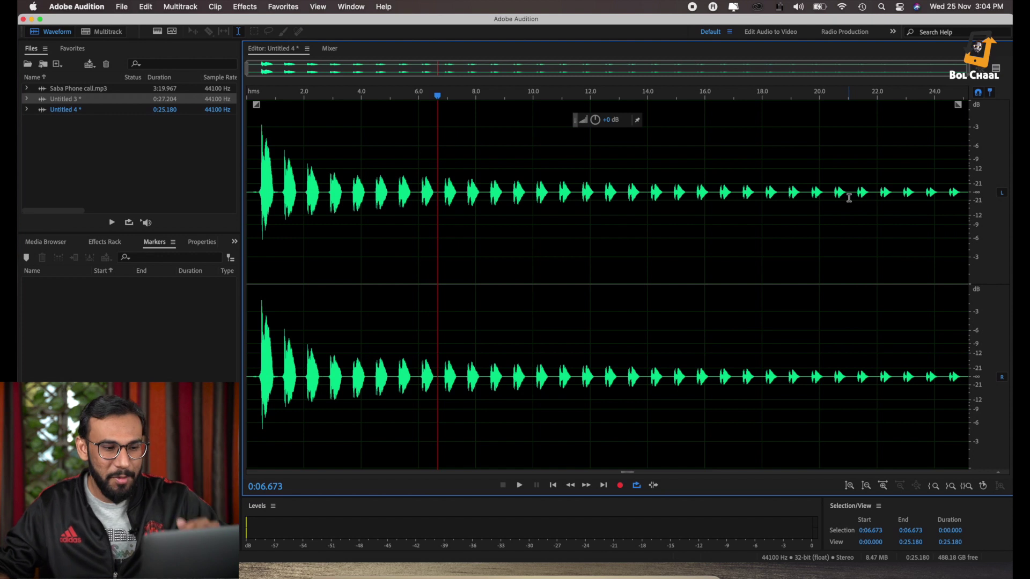
# Play the echoed clip from 0:00.000 to hear the repeats fade, and stop playback.
pyautogui.click(249, 201)
pyautogui.press('space')
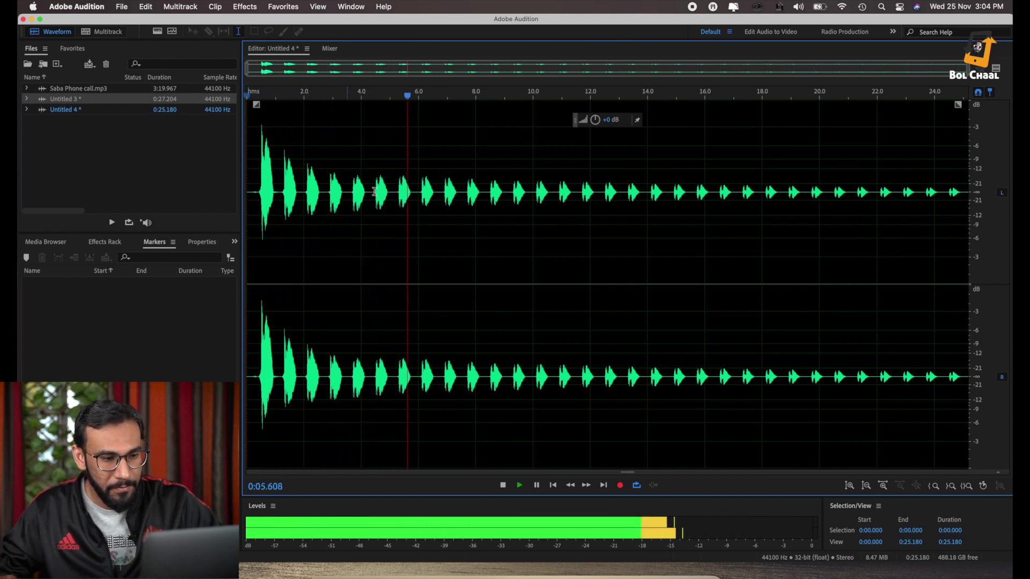
pyautogui.press('space')
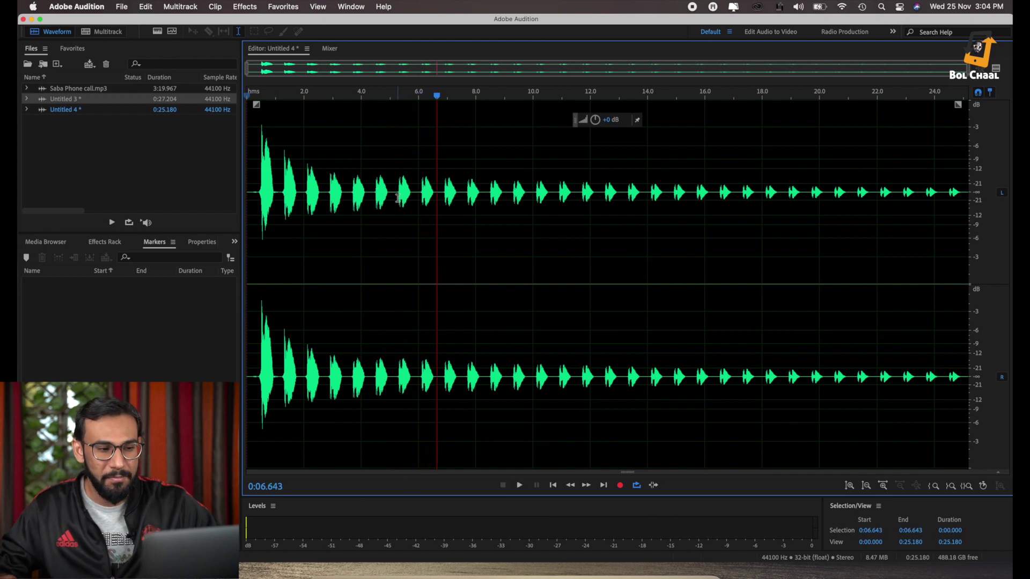
# Select the opening echoes from about 0.16 to 5.06 seconds, play that stretch from its start, stop playback and clear the selection.
pyautogui.moveTo(397, 198); pyautogui.dragTo(20, 240)
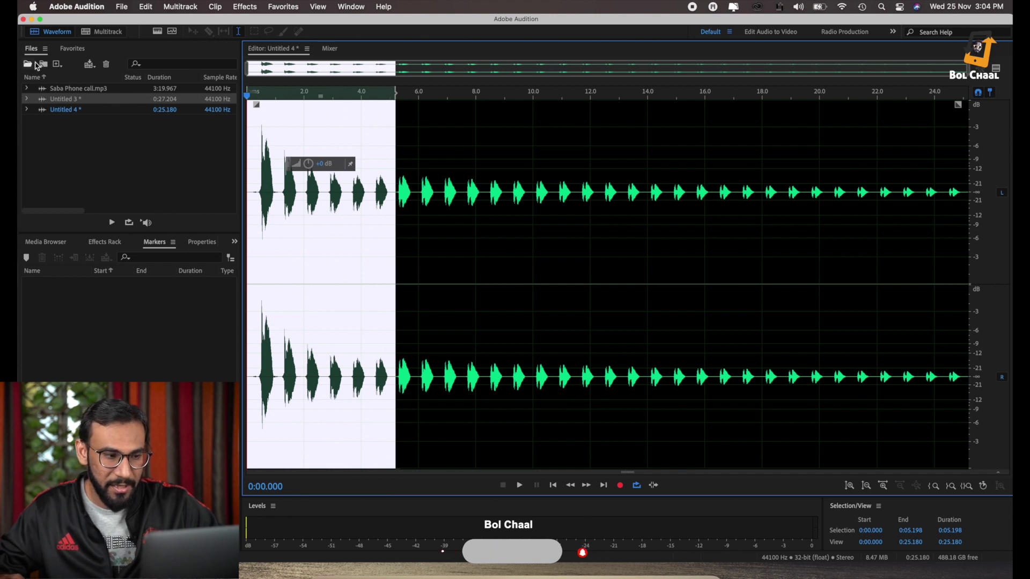
pyautogui.click(251, 207)
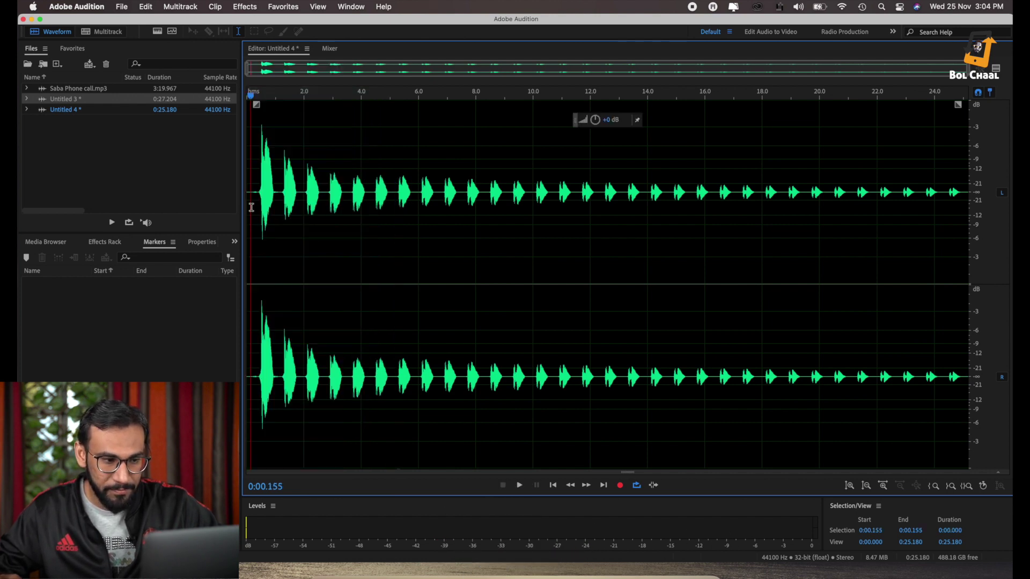
pyautogui.moveTo(251, 207); pyautogui.dragTo(392, 207)
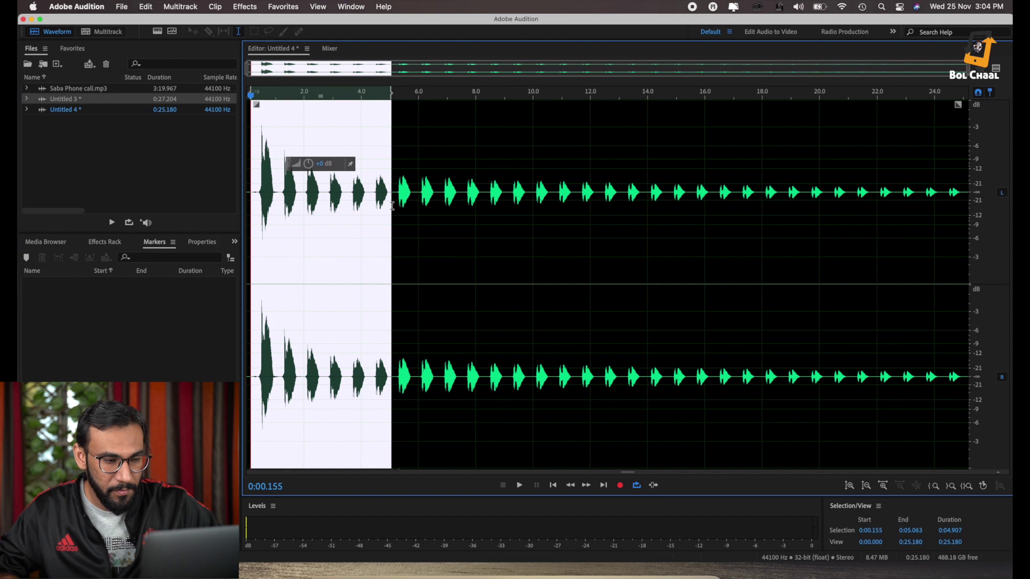
pyautogui.press('space')
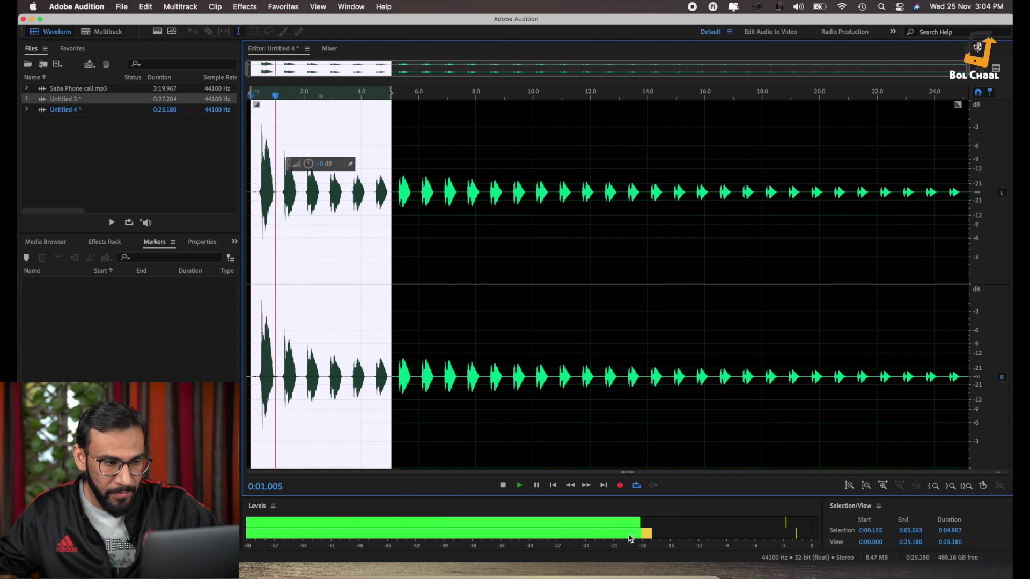
pyautogui.press('space')
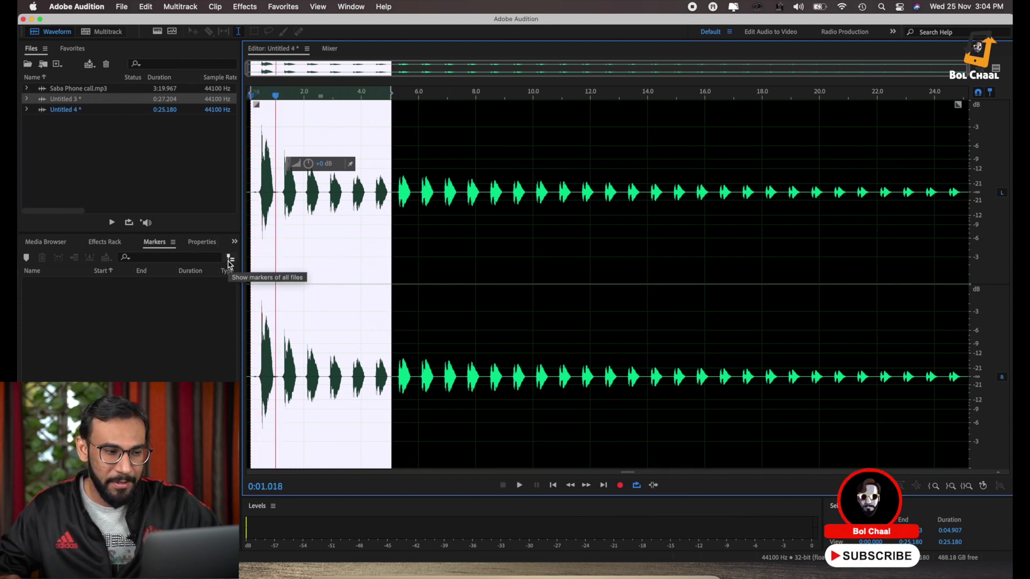
pyautogui.moveTo(275, 95); pyautogui.dragTo(255, 101)
pyautogui.press('space')
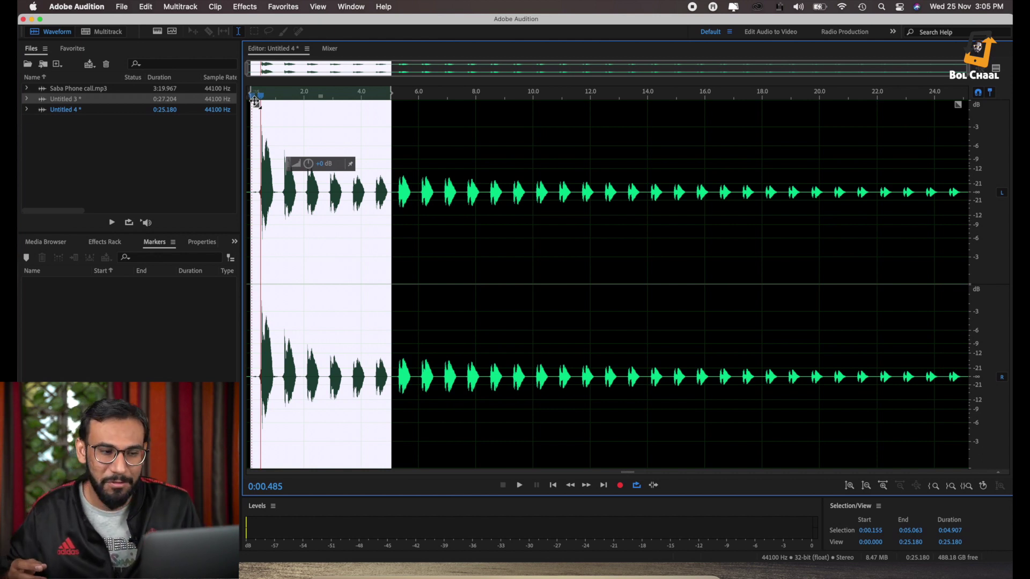
pyautogui.click(335, 268)
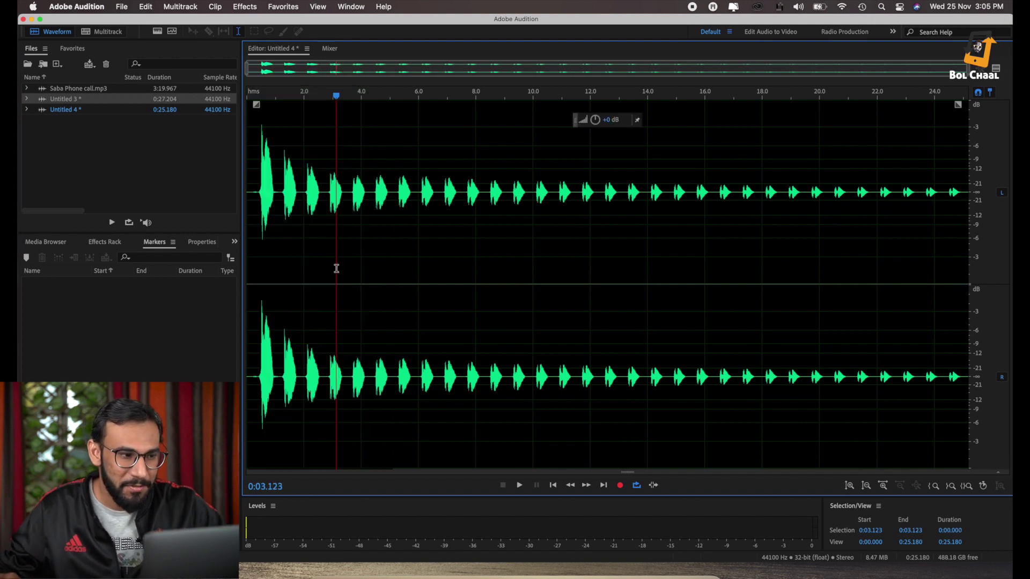
# Undo the Echo effect on the clip.
pyautogui.click(147, 9)
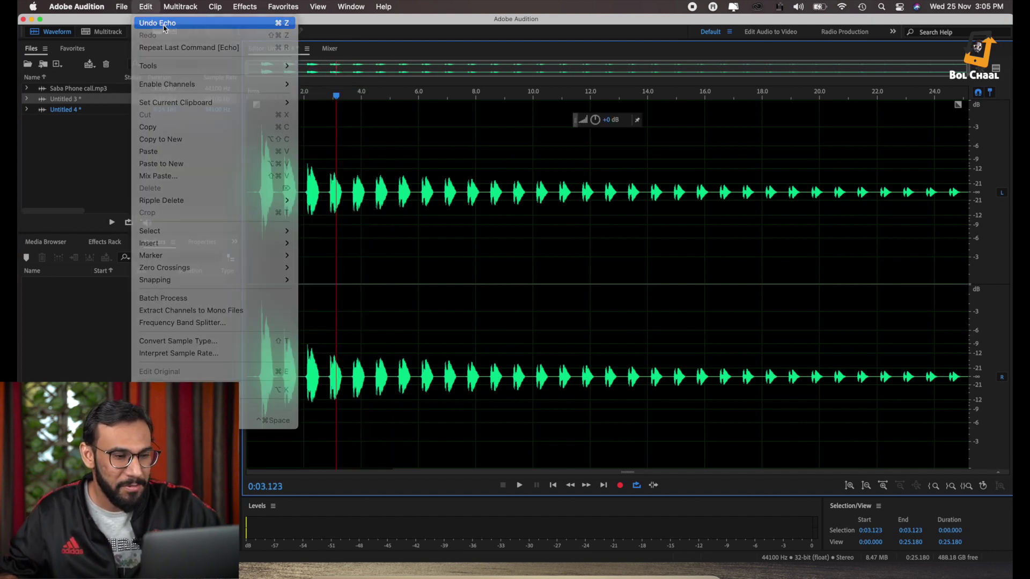
pyautogui.click(163, 25)
pyautogui.click(354, 250)
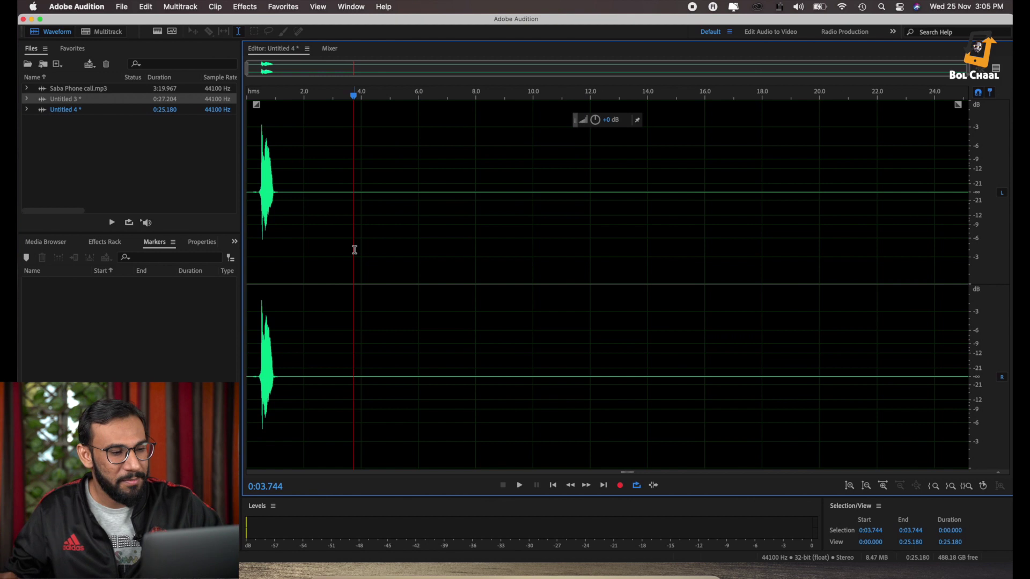
# Select the entire clip and apply the Delay effect with the 100ms Delay on Left preset.
pyautogui.click(254, 209)
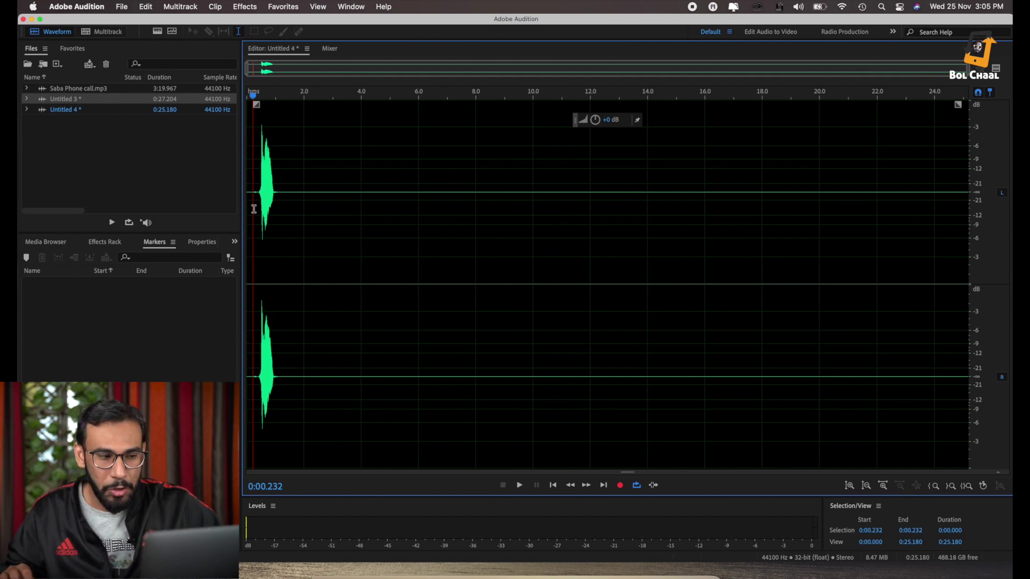
pyautogui.doubleClick(259, 207)
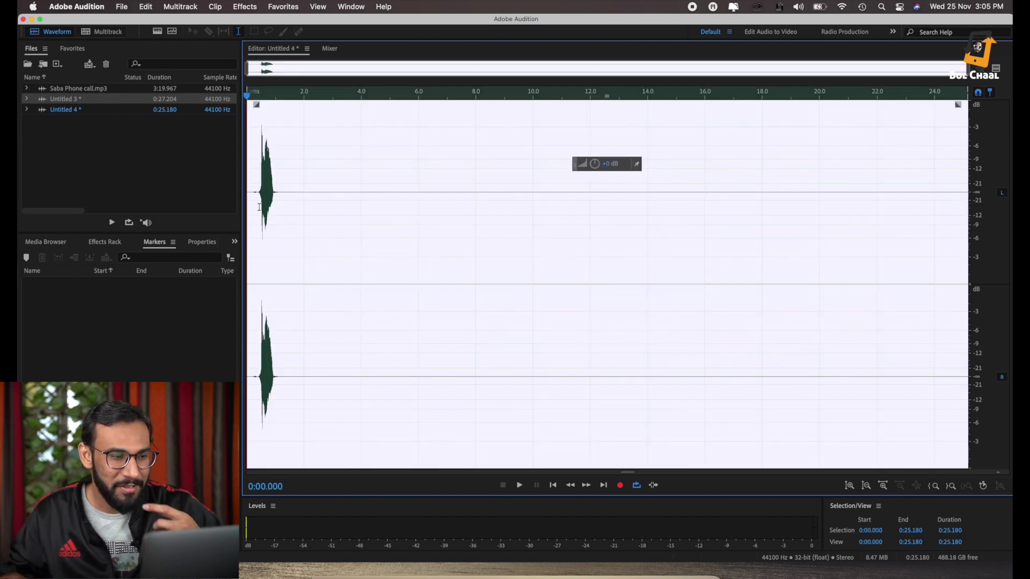
pyautogui.click(245, 7)
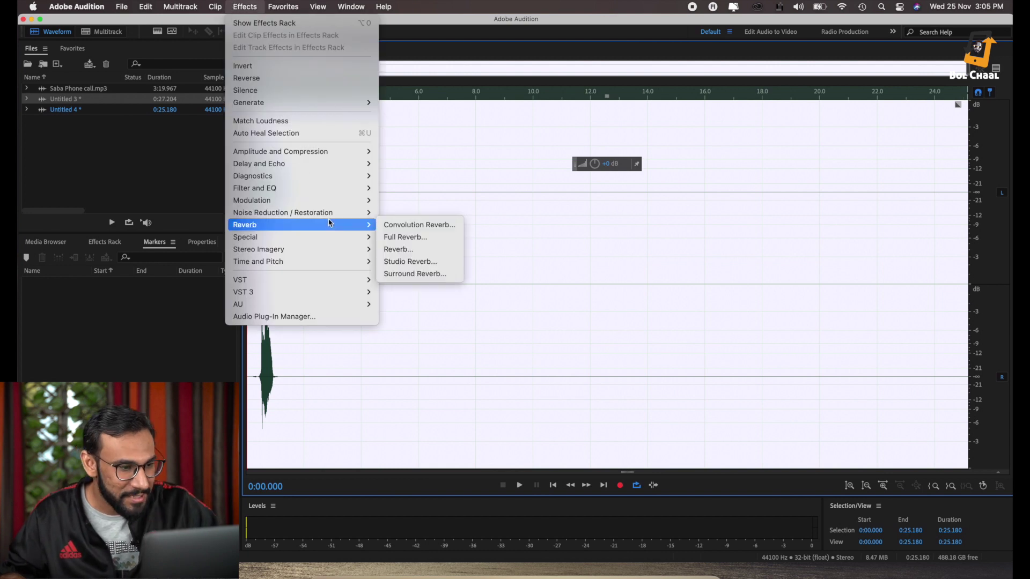
pyautogui.moveTo(329, 192)
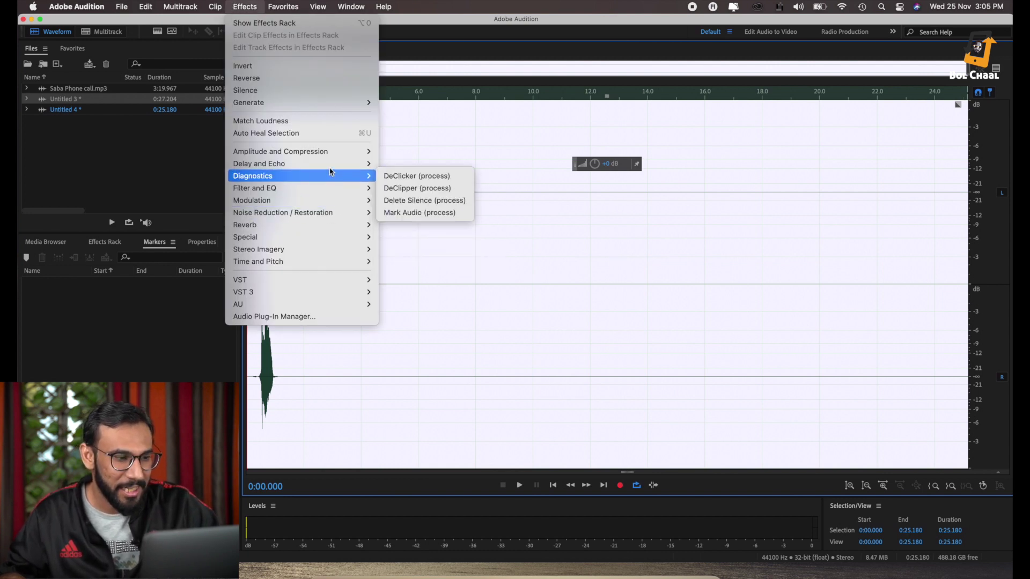
pyautogui.moveTo(330, 170)
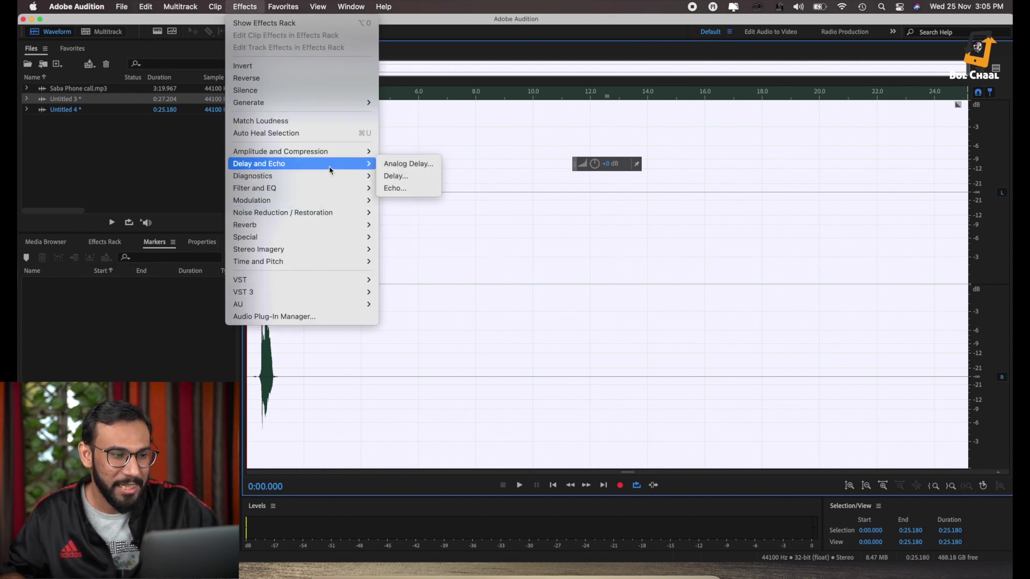
pyautogui.click(402, 177)
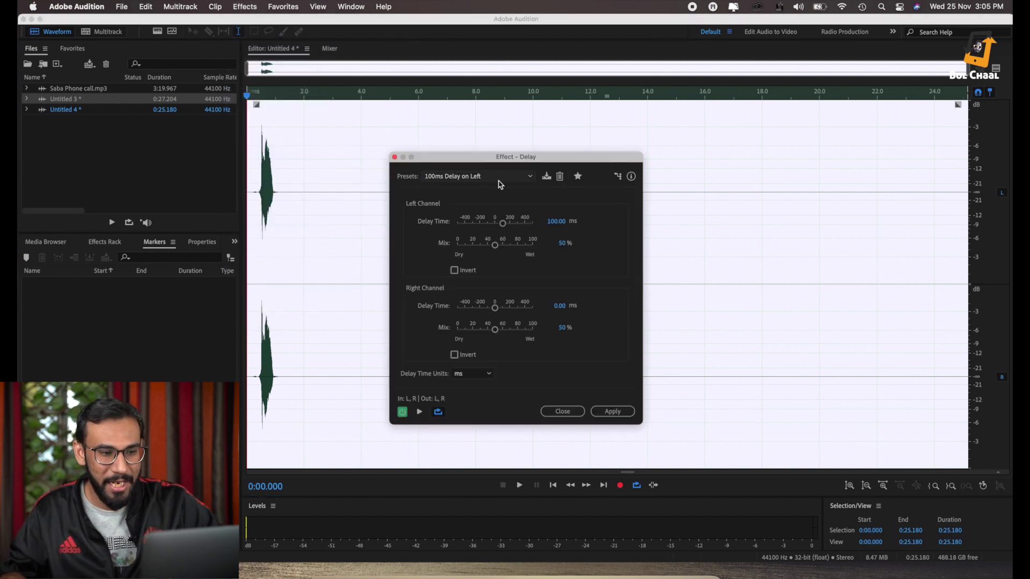
pyautogui.click(509, 177)
pyautogui.click(478, 190)
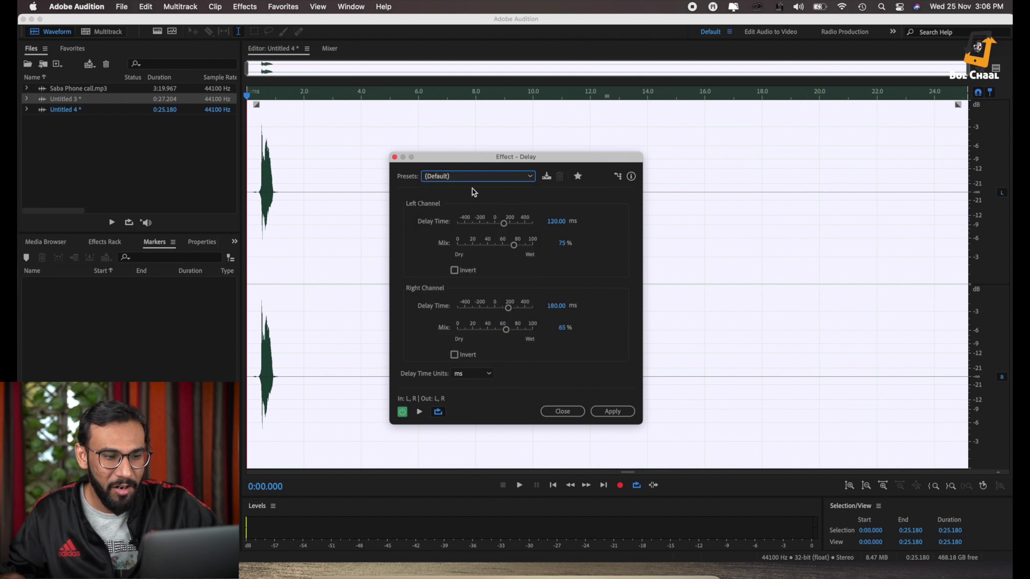
pyautogui.press('Down')
pyautogui.click(529, 179)
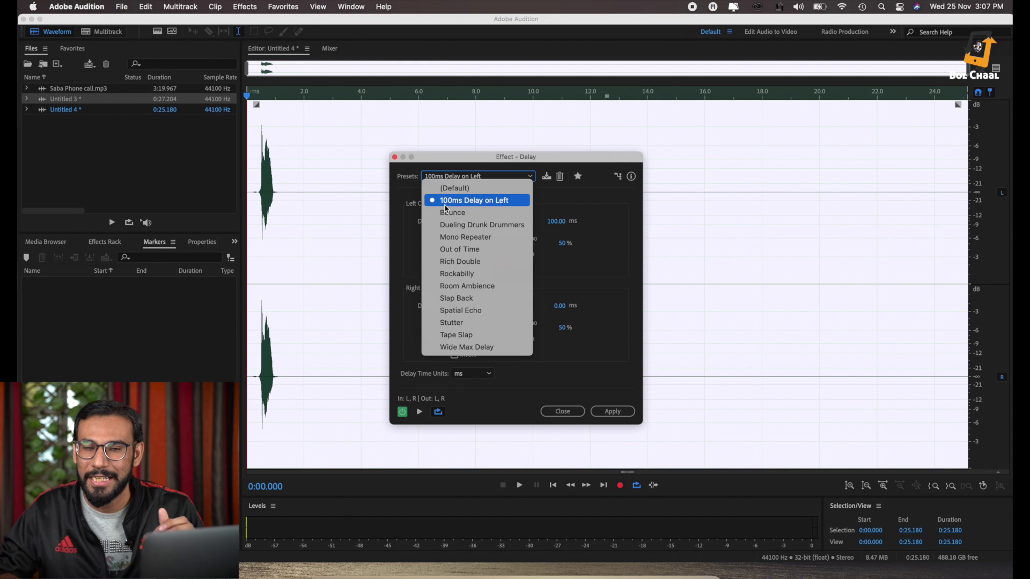
pyautogui.click(445, 205)
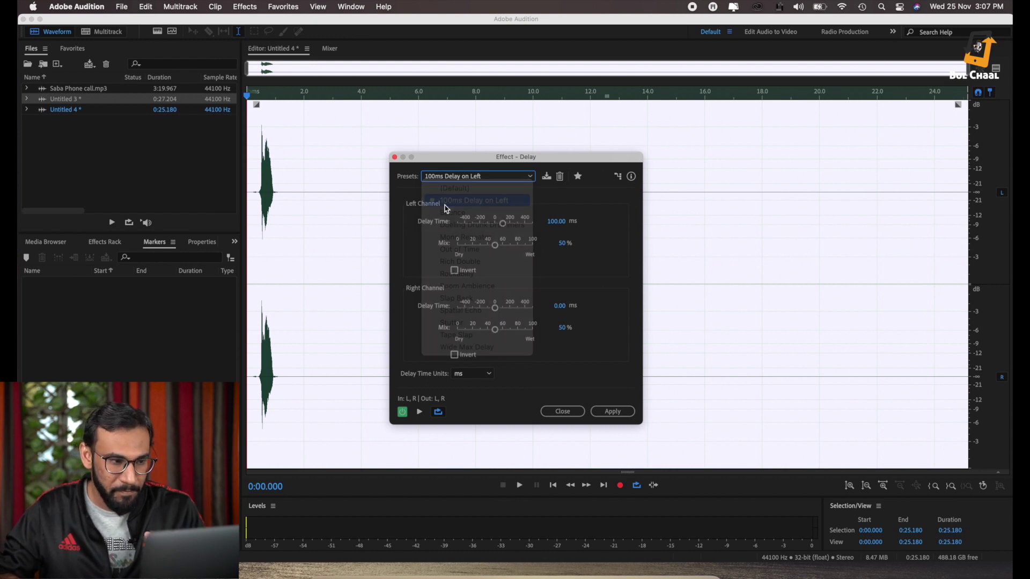
pyautogui.click(613, 415)
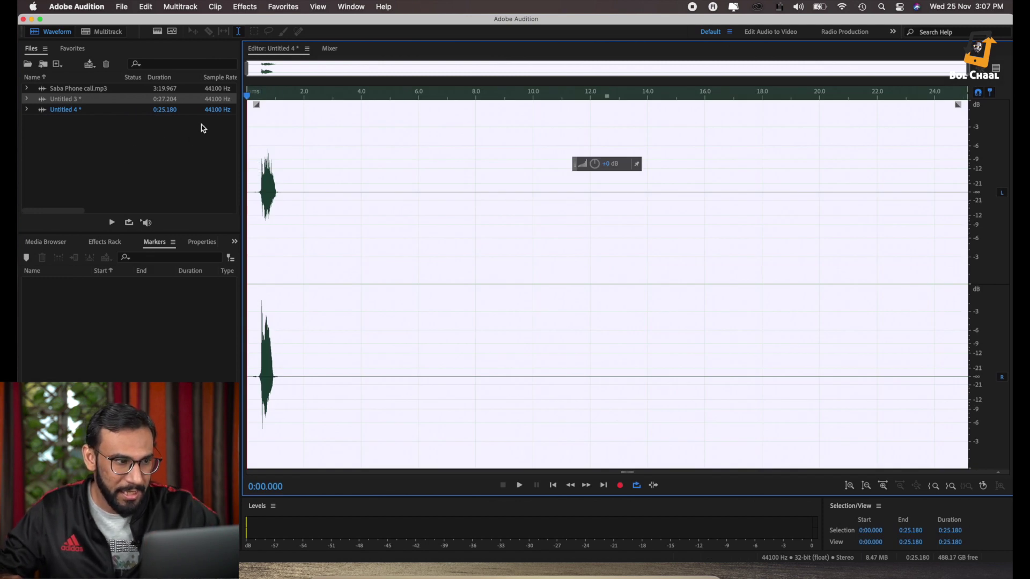
# Undo the Delay effect and redo it to compare the waveform with and without the delay.
pyautogui.click(146, 6)
pyautogui.click(151, 21)
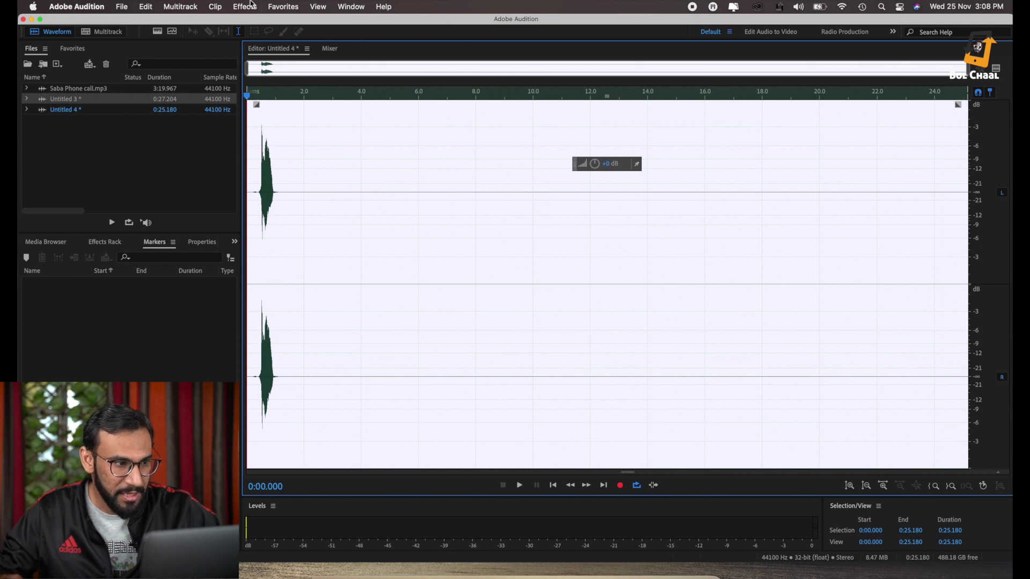
pyautogui.click(147, 8)
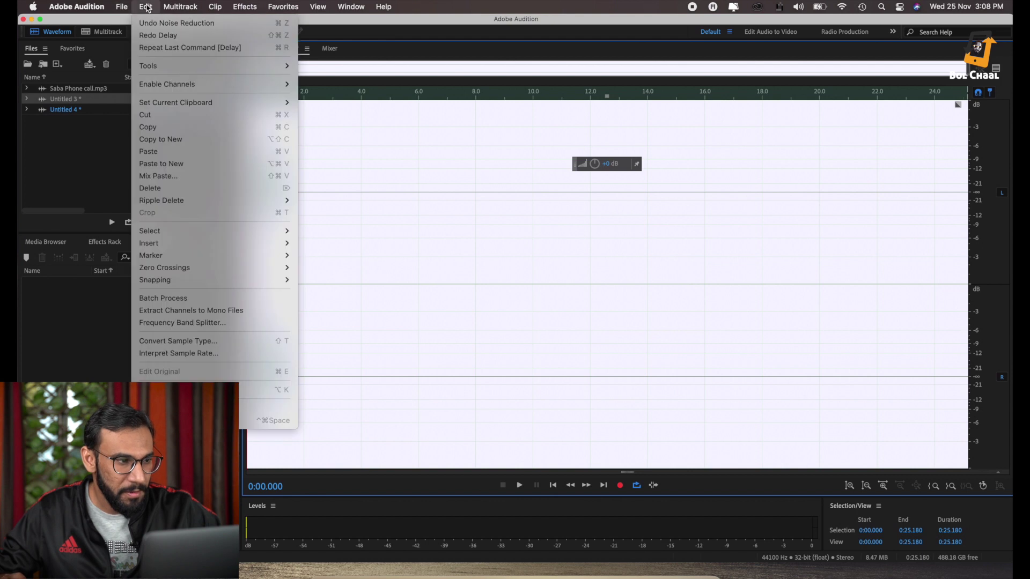
pyautogui.click(180, 39)
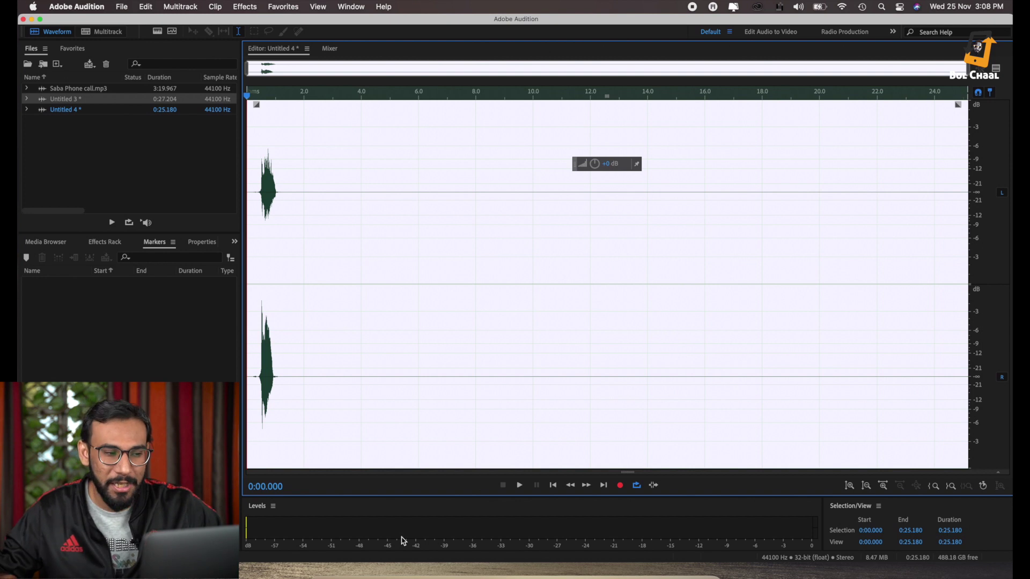
# Clear the selection and play the clip's opening from the start twice, stopping each time shortly after the speech ends.
pyautogui.click(250, 193)
pyautogui.press('space')
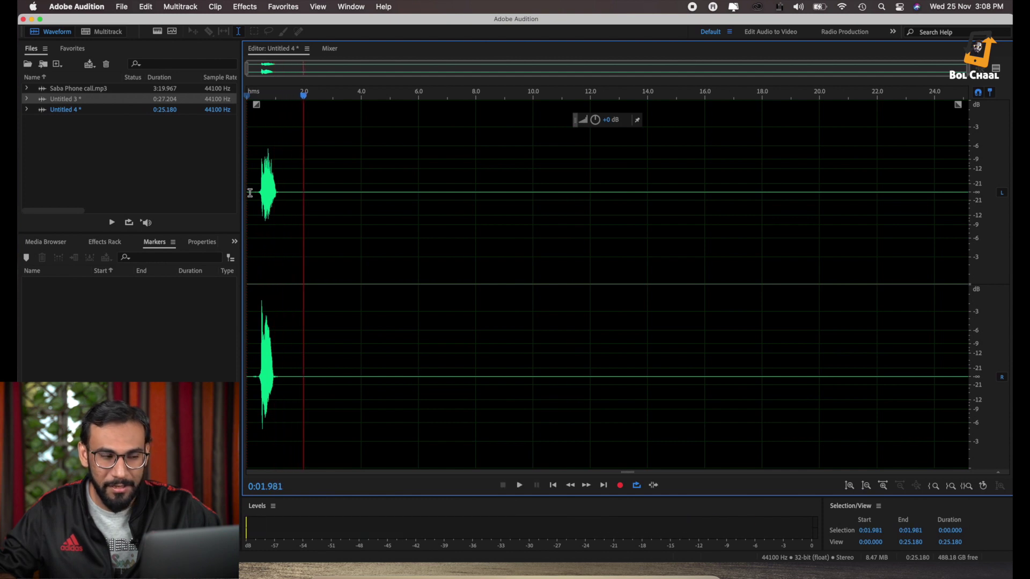
pyautogui.press('space')
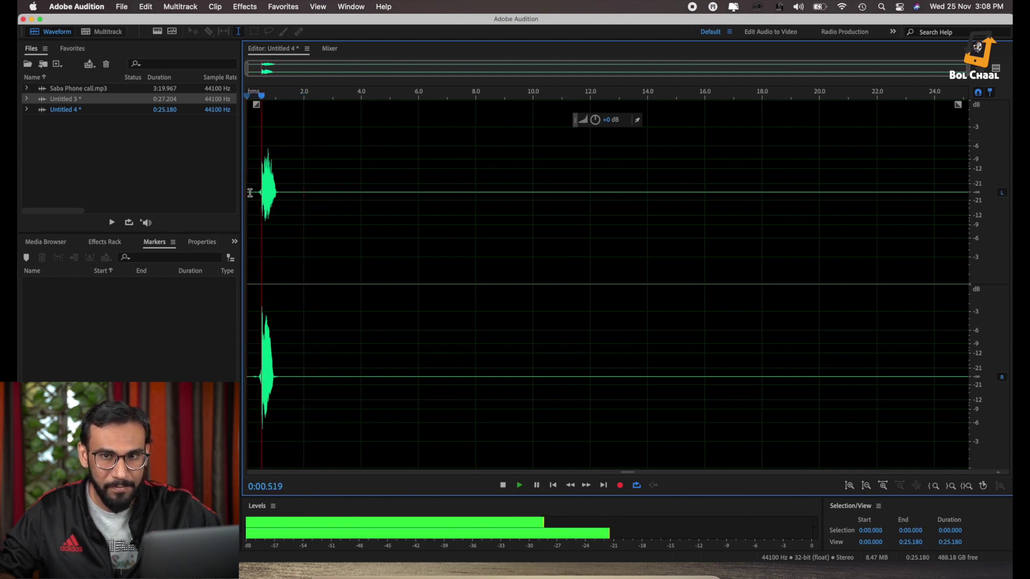
pyautogui.press('space')
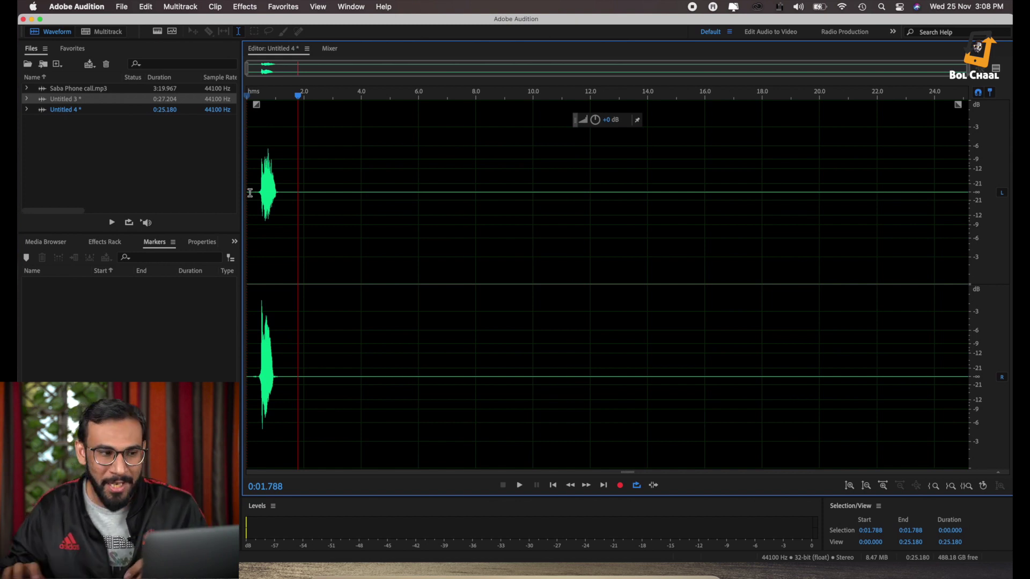
# Select the entire clip, open the Delay effect to review its preset list, and close it without applying.
pyautogui.press('super+a')
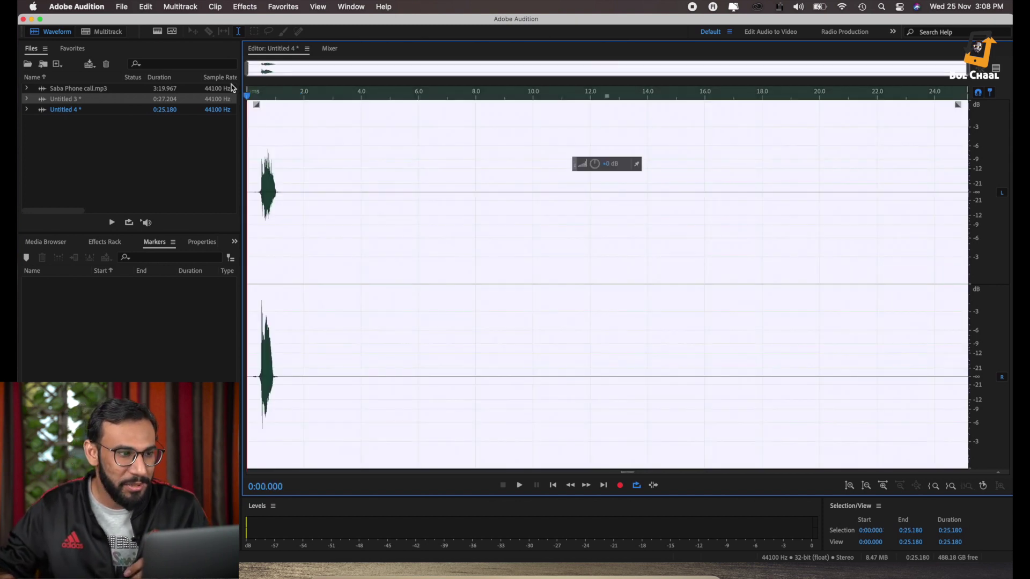
pyautogui.click(252, 7)
pyautogui.moveTo(360, 219)
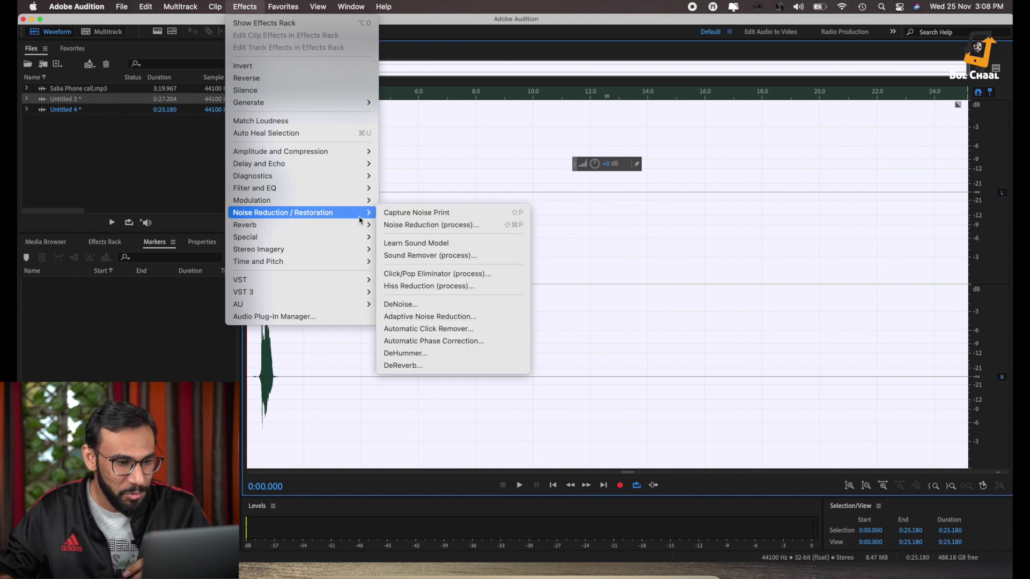
pyautogui.moveTo(341, 164)
pyautogui.click(400, 178)
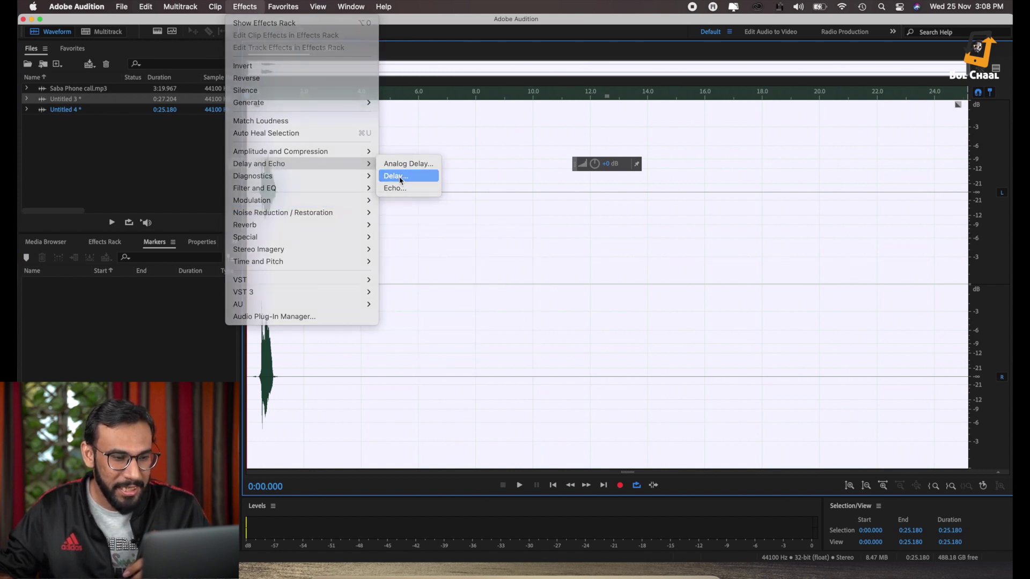
pyautogui.click(531, 177)
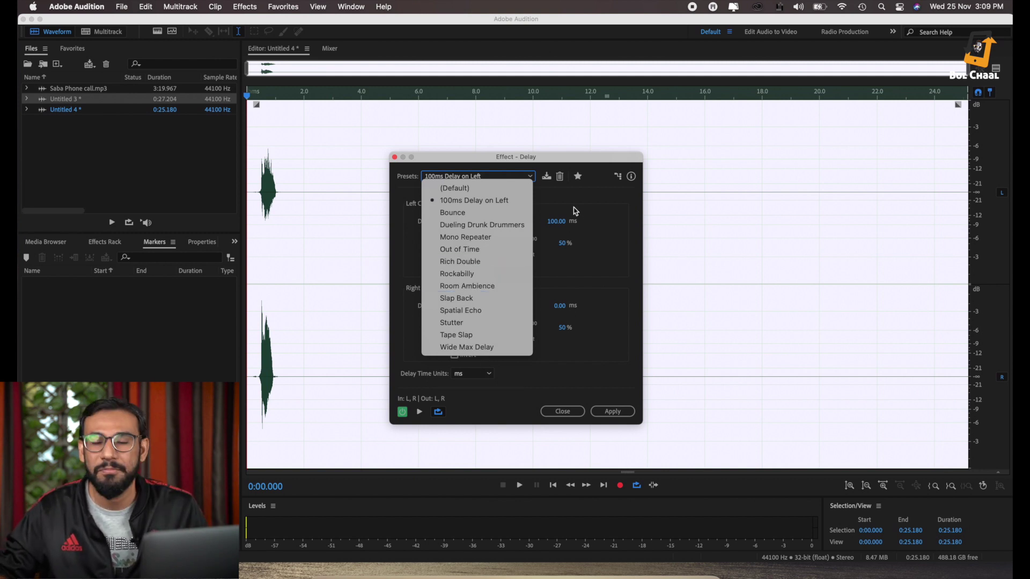
pyautogui.click(591, 202)
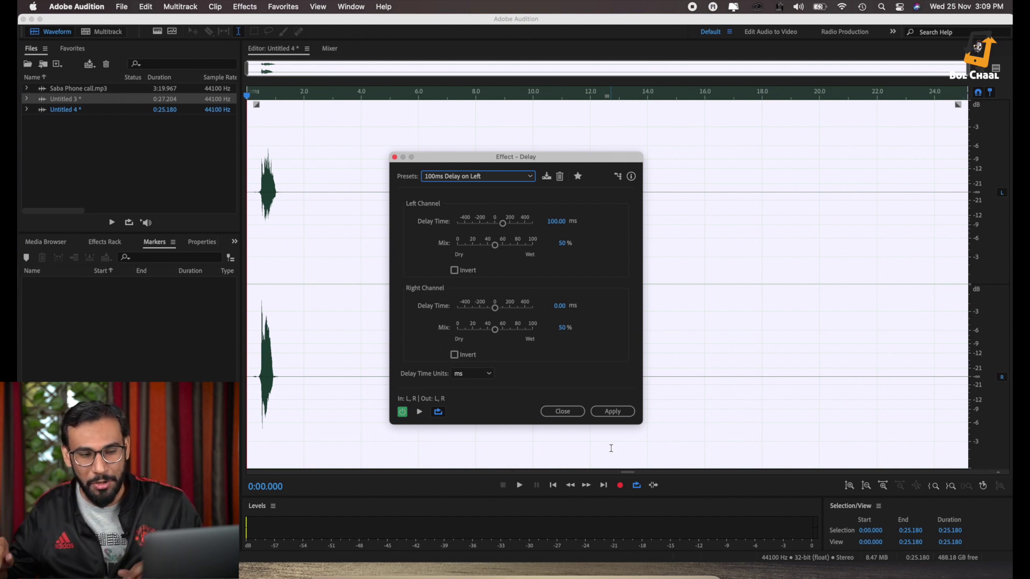
pyautogui.click(561, 412)
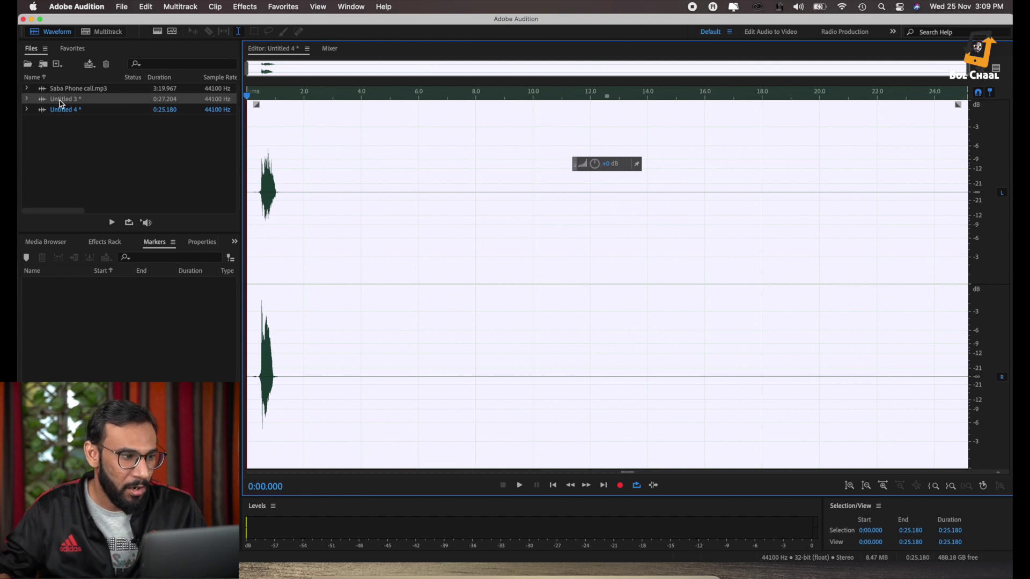
# Close the Untitled 3 and Untitled 4 files without saving their changes.
pyautogui.rightClick(61, 103)
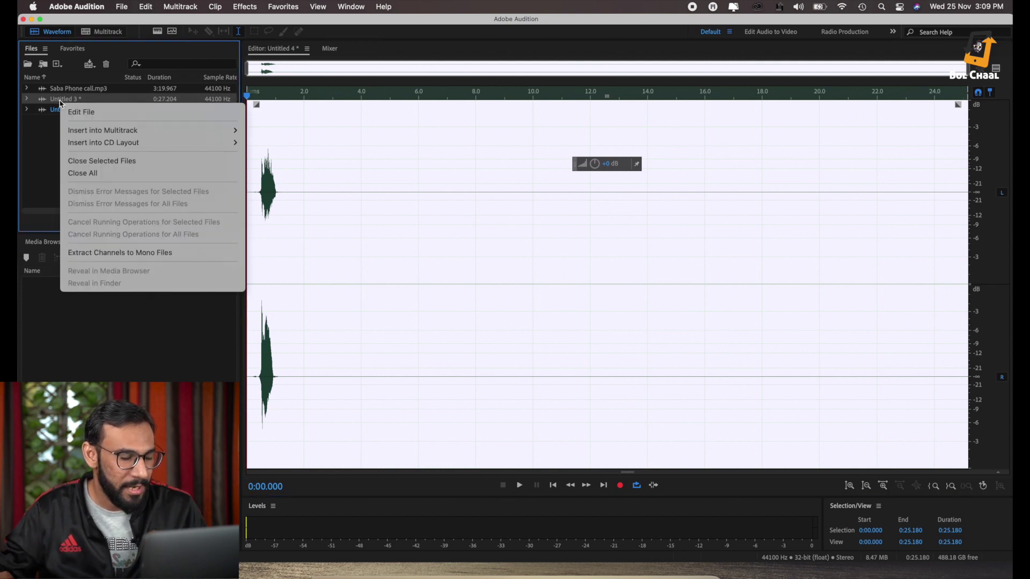
pyautogui.click(113, 164)
pyautogui.click(518, 309)
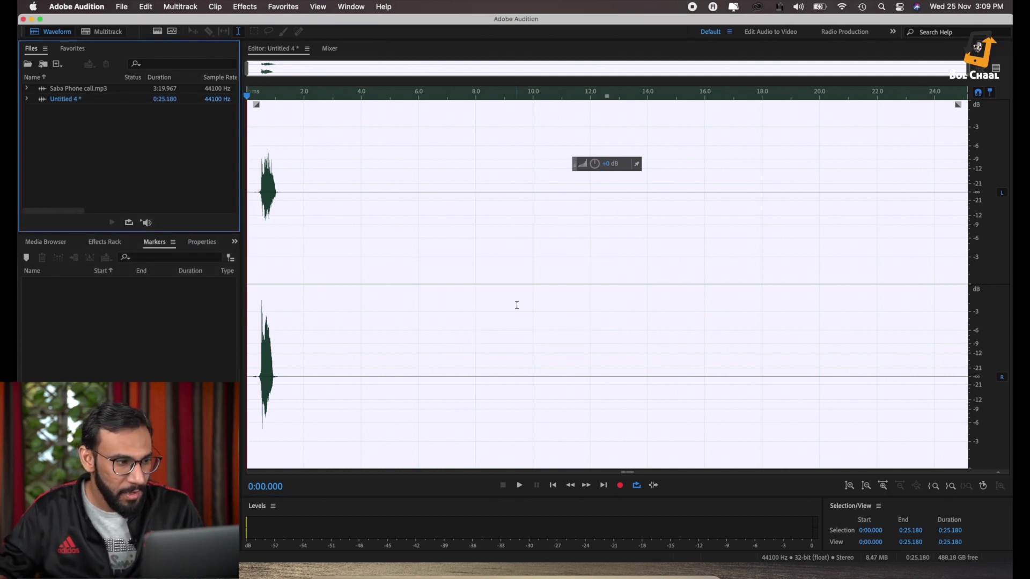
pyautogui.click(62, 103)
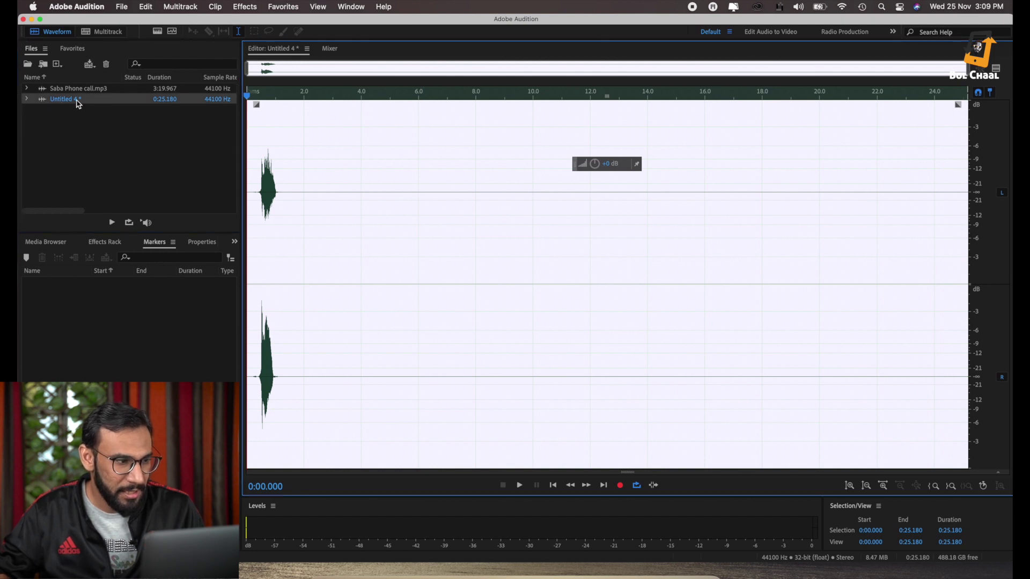
pyautogui.rightClick(78, 102)
pyautogui.click(129, 161)
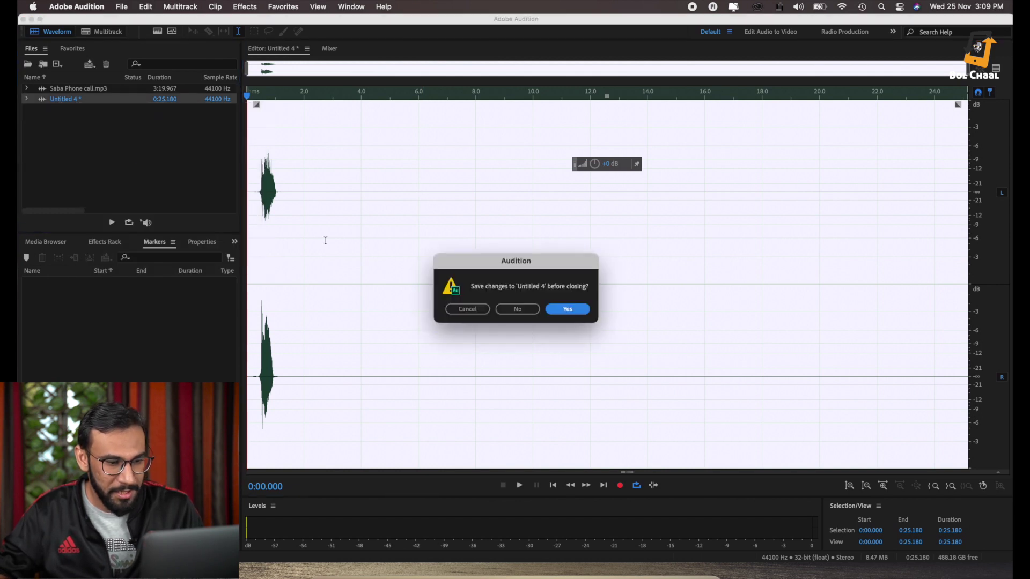
pyautogui.click(524, 310)
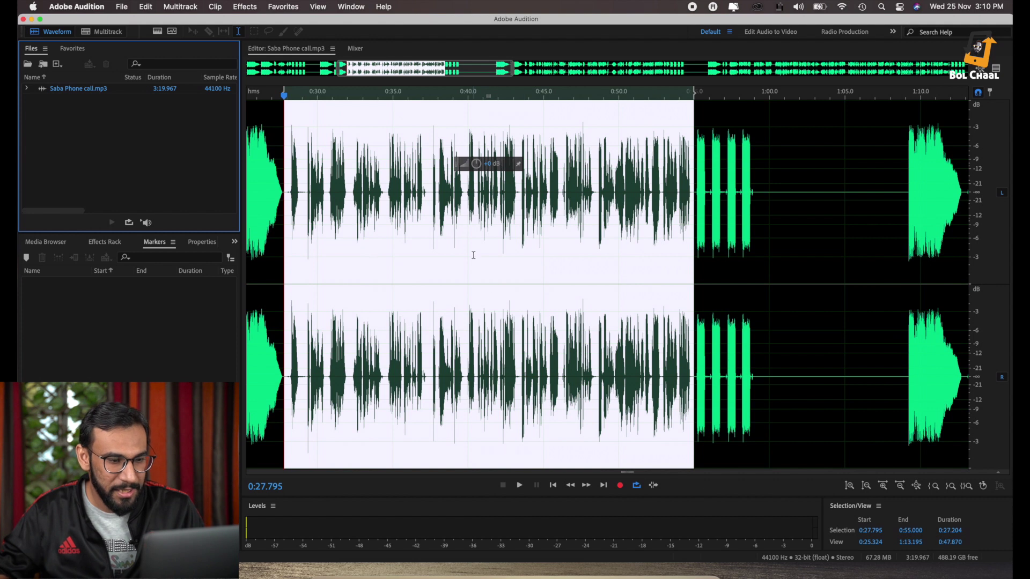
# Copy the selected stretch of the phone call recording to a new file and open that file in the editor.
pyautogui.rightClick(475, 251)
pyautogui.click(530, 430)
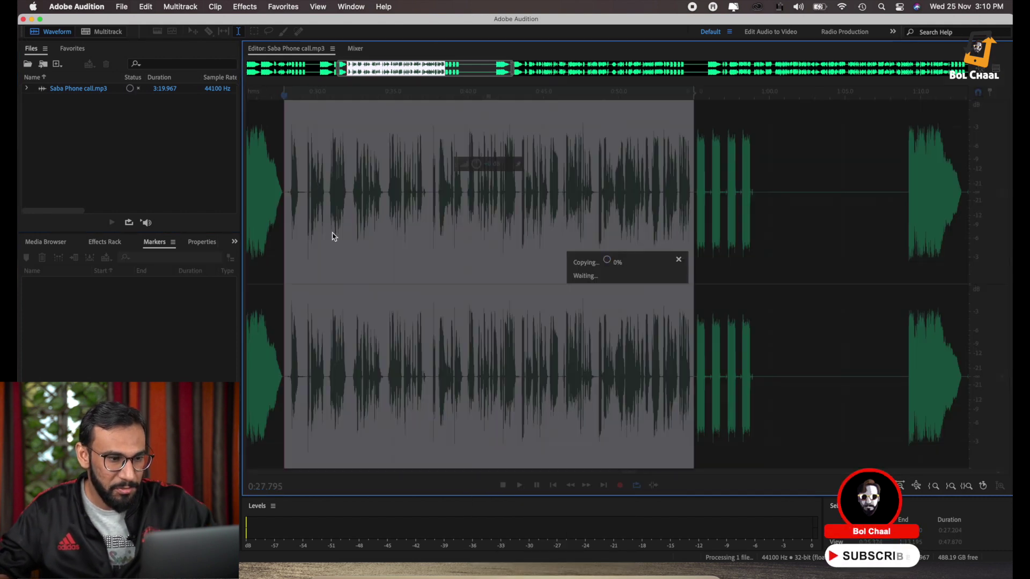
pyautogui.click(73, 102)
pyautogui.doubleClick(74, 102)
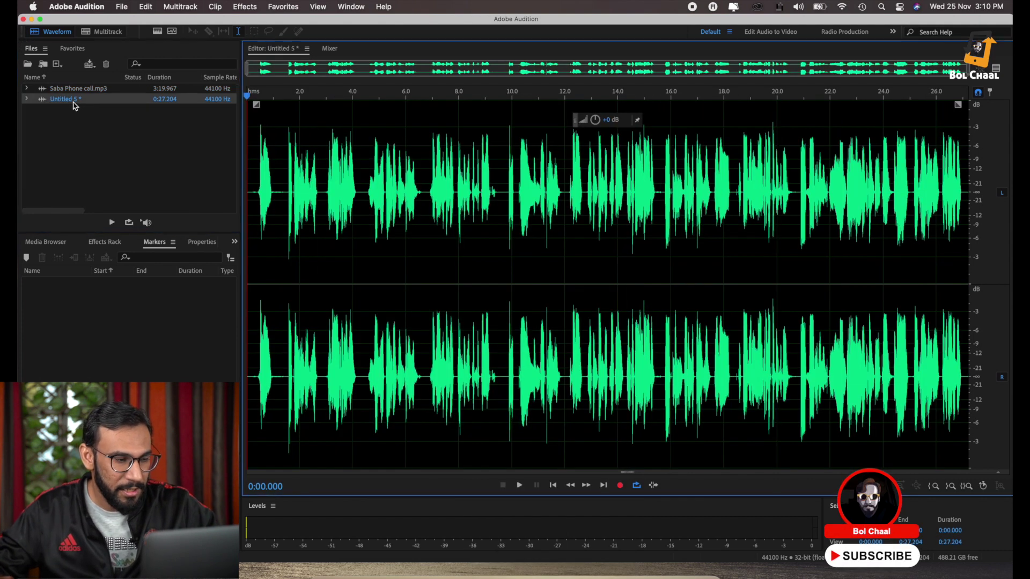
pyautogui.doubleClick(61, 100)
# Select the new file's first 9.7 seconds or so and copy that stretch to another new file.
pyautogui.click(412, 232)
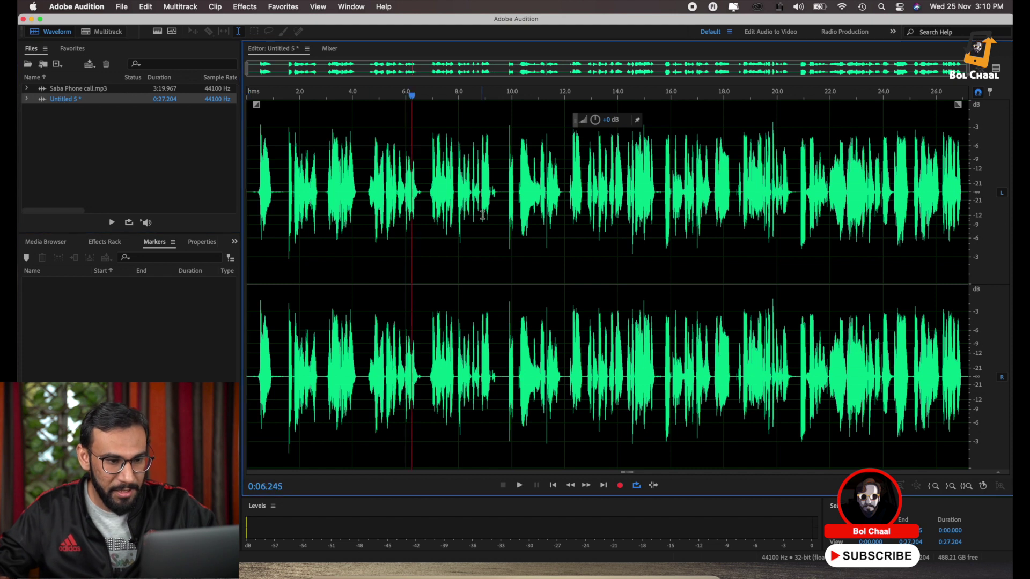
pyautogui.moveTo(504, 197); pyautogui.dragTo(248, 225)
pyautogui.rightClick(418, 249)
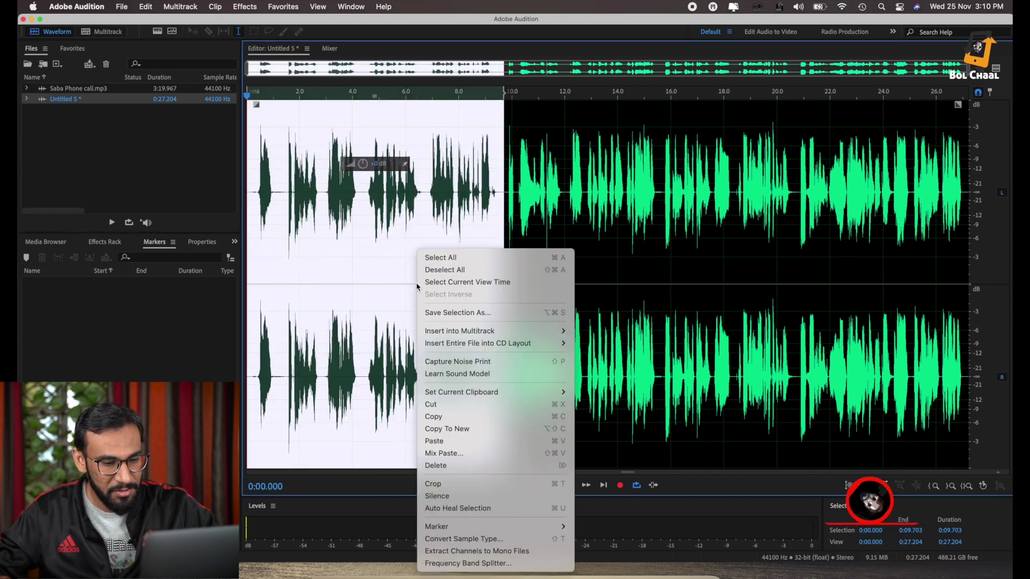
pyautogui.click(496, 429)
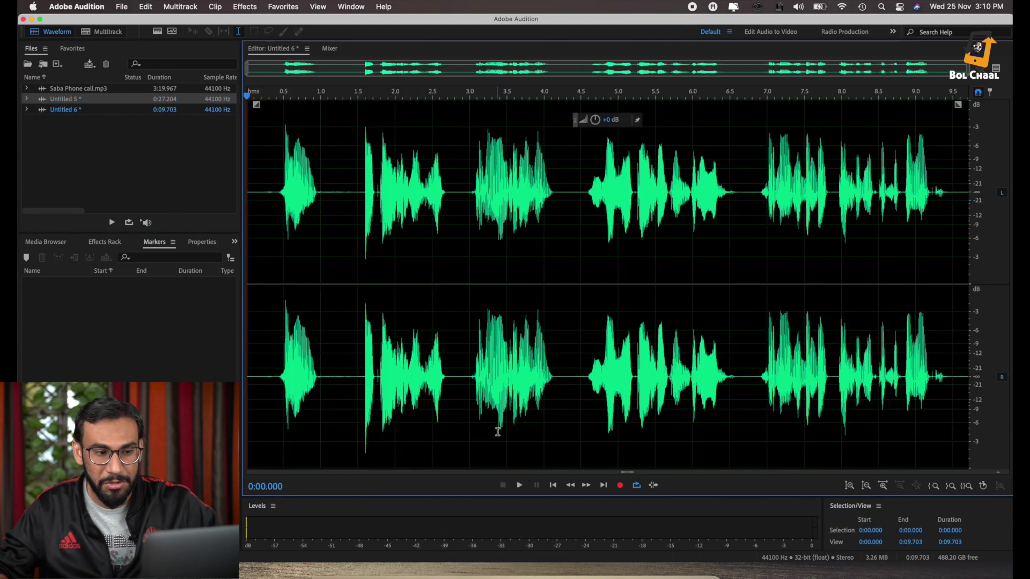
# Select the entire short clip, open the Reverb effect and choose the Big Drum Room preset.
pyautogui.doubleClick(514, 272)
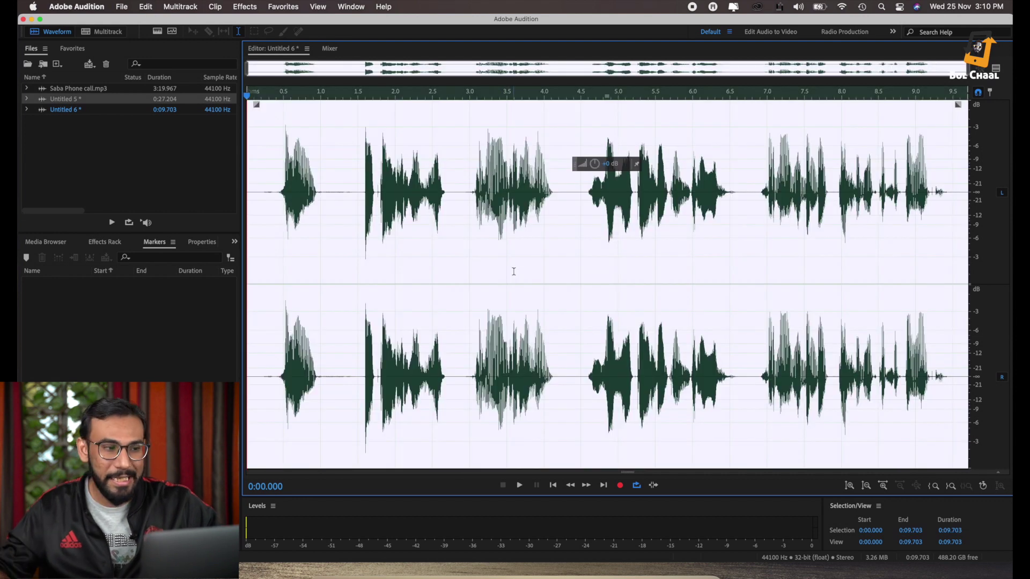
pyautogui.click(245, 8)
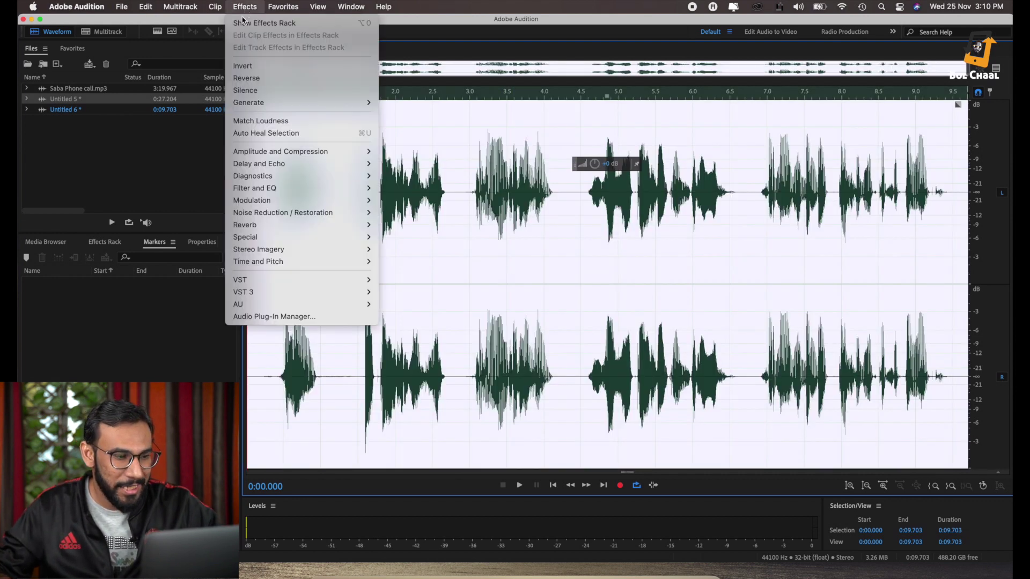
pyautogui.moveTo(341, 225)
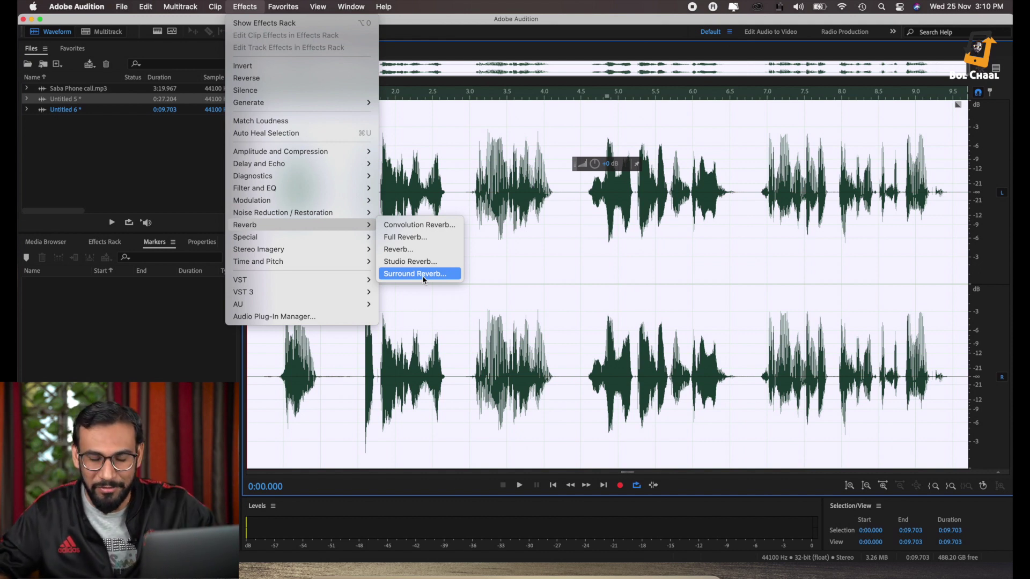
pyautogui.click(408, 249)
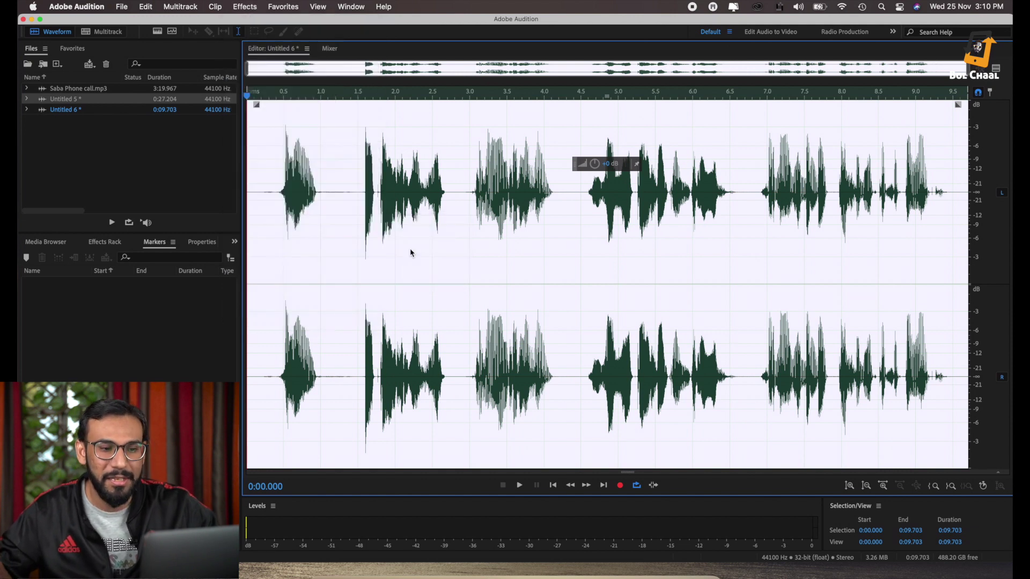
pyautogui.click(540, 190)
pyautogui.click(476, 201)
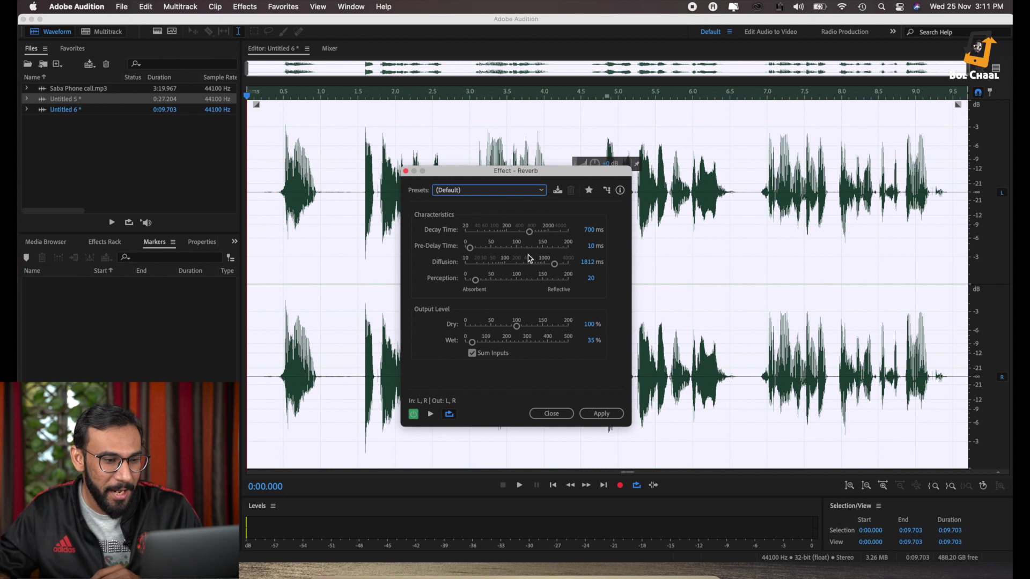
pyautogui.click(539, 192)
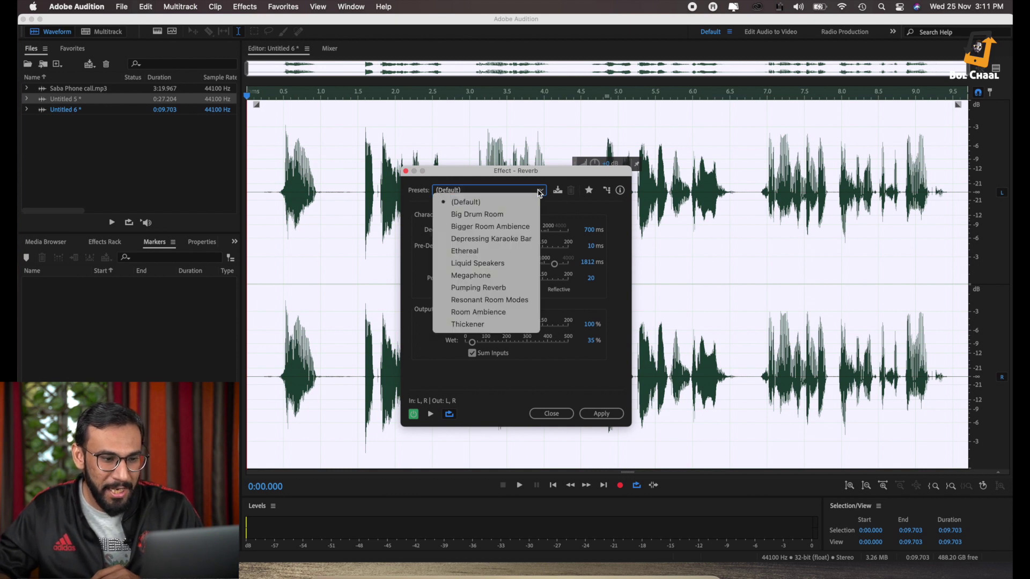
pyautogui.click(494, 215)
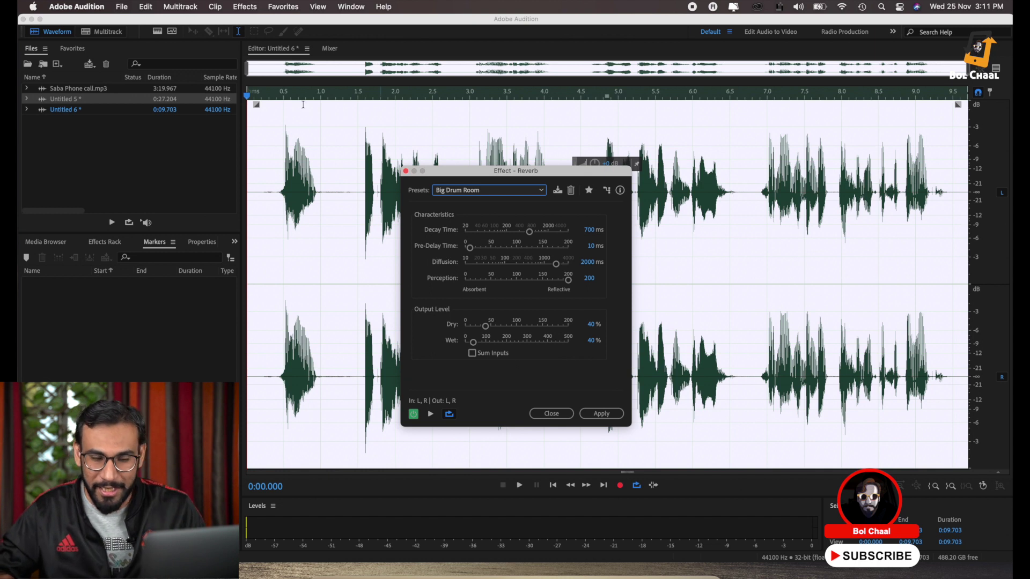
# Preview the Big Drum Room reverb while toggling the effect on and off to compare the sound, and stop the preview.
pyautogui.click(431, 415)
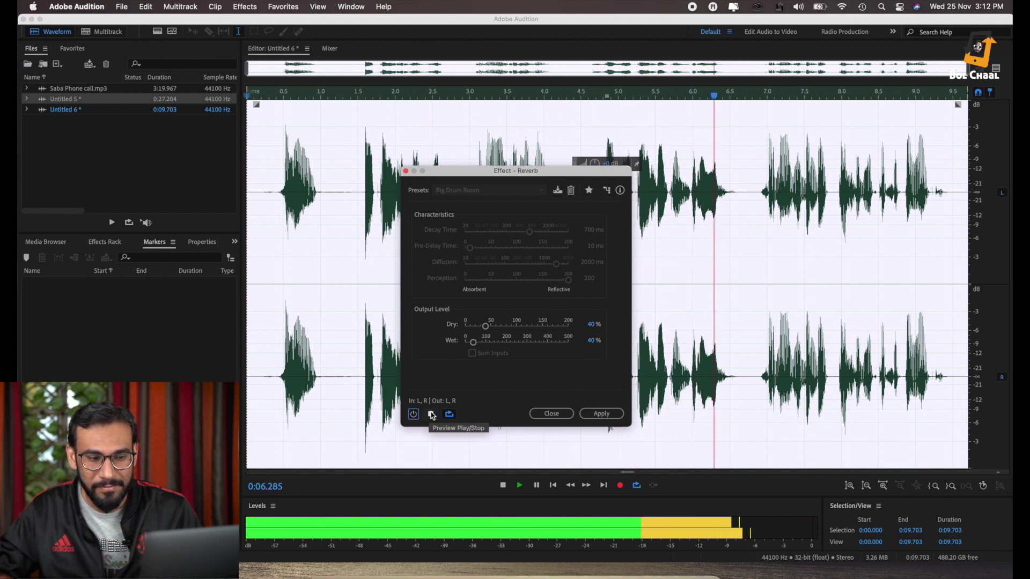
pyautogui.click(432, 415)
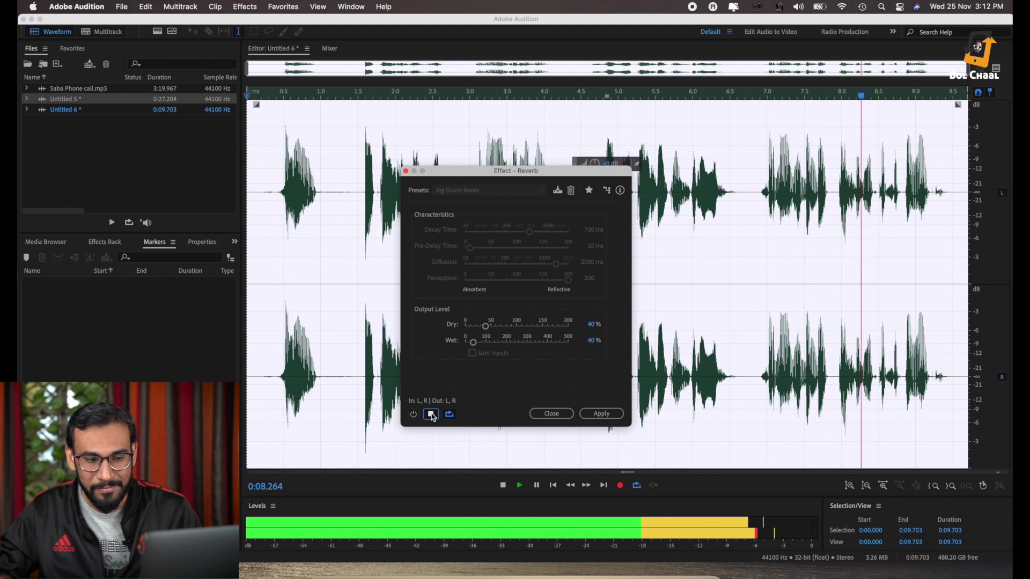
pyautogui.click(416, 415)
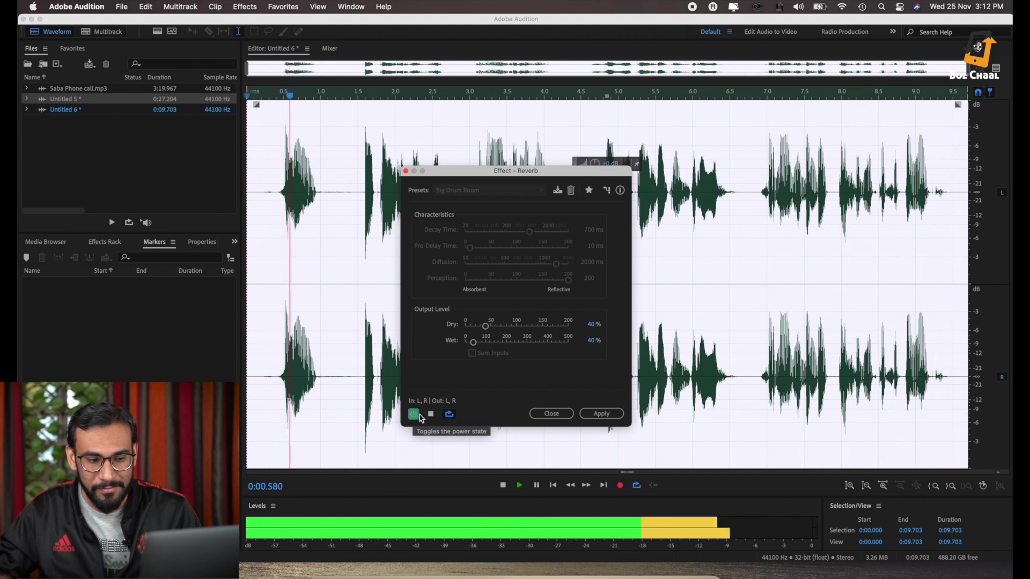
pyautogui.click(416, 416)
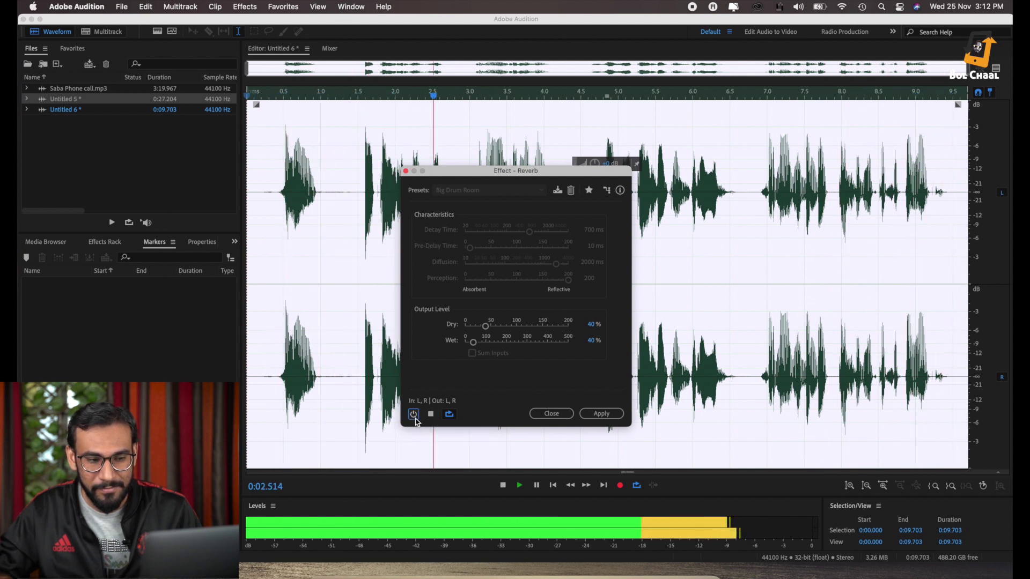
pyautogui.click(414, 415)
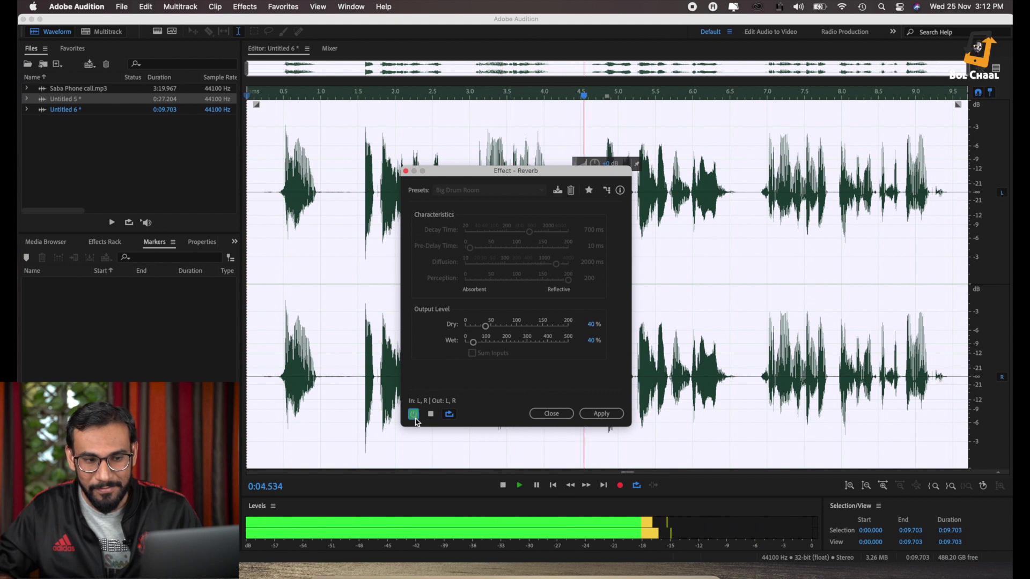
pyautogui.click(414, 415)
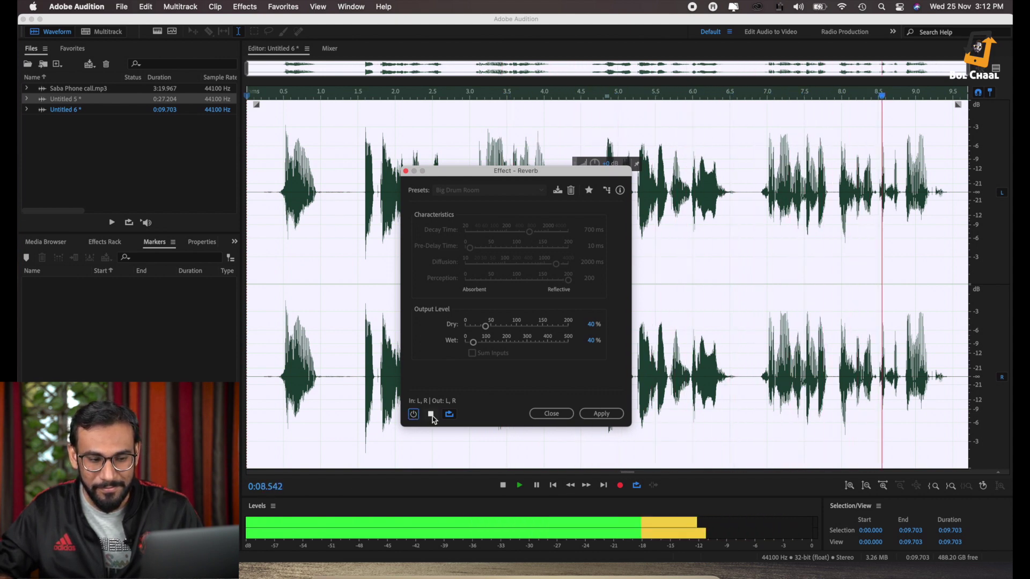
pyautogui.click(432, 415)
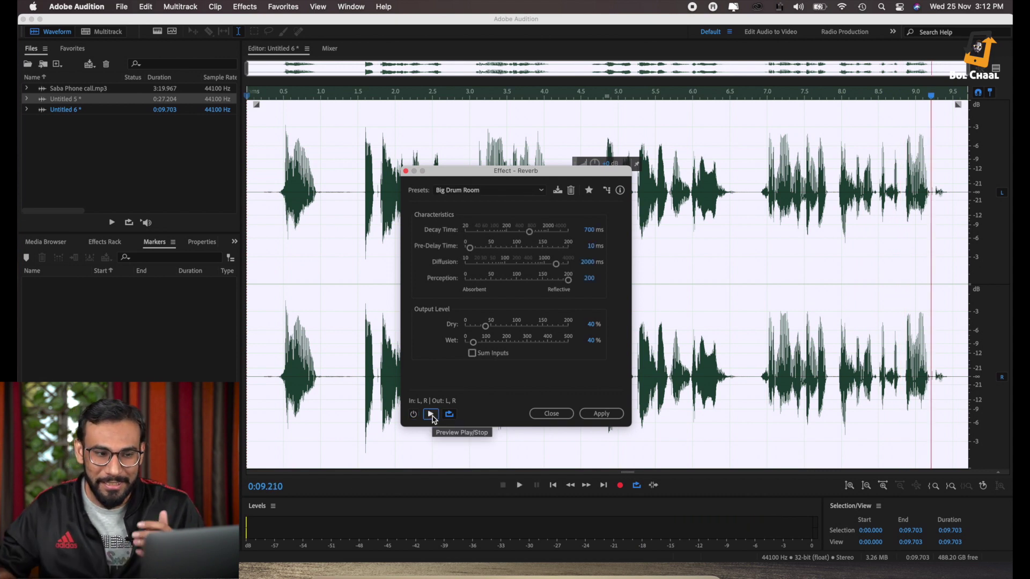
# Turn the Reverb effect back on and switch its preset to Bigger Room Ambience.
pyautogui.click(413, 414)
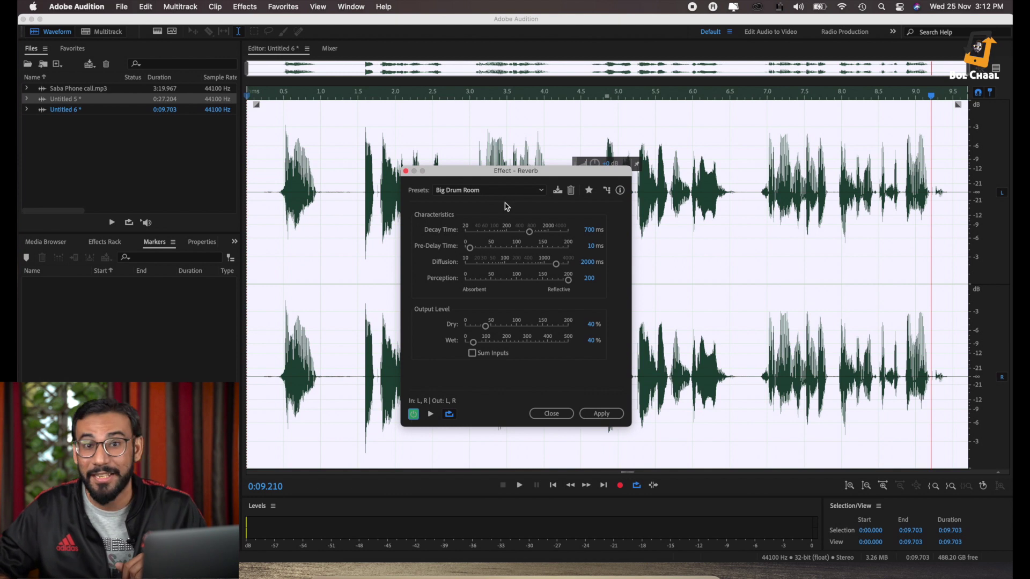
pyautogui.scroll(-1, 544, 192)
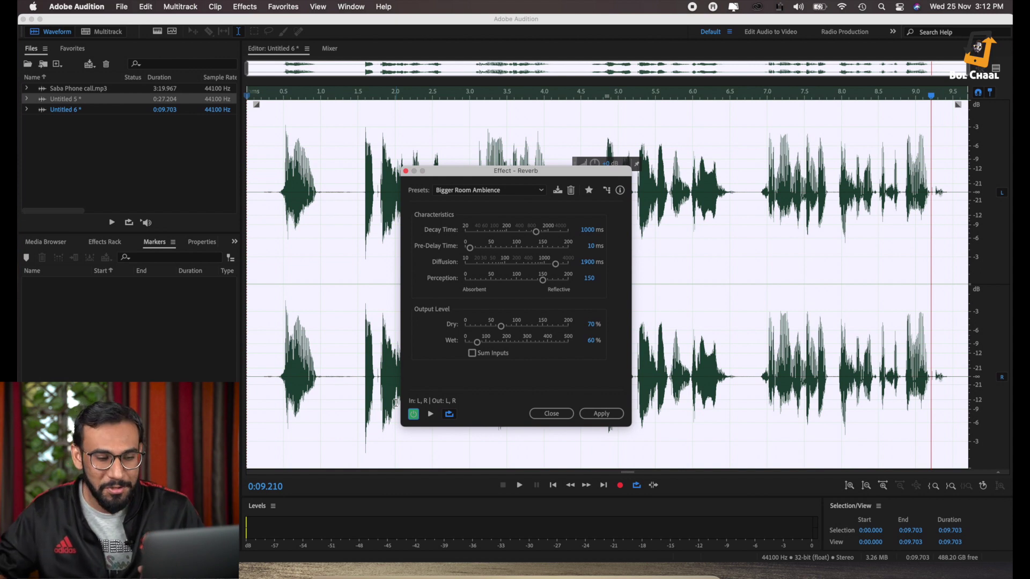
# Preview the Bigger Room Ambience reverb while toggling the effect off and on to compare the sound, and stop the preview.
pyautogui.click(430, 416)
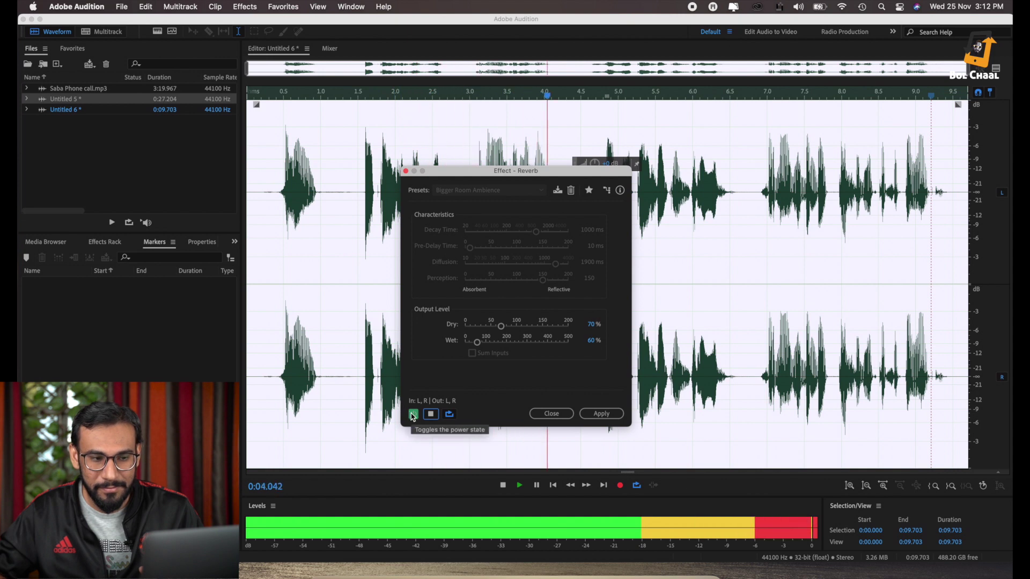
pyautogui.click(412, 416)
pyautogui.click(413, 416)
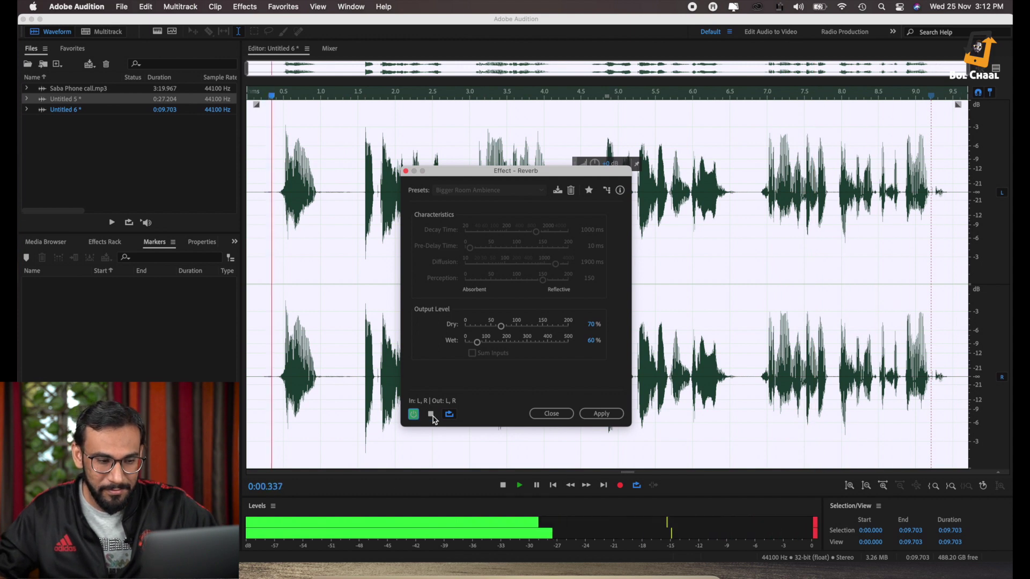
pyautogui.click(432, 416)
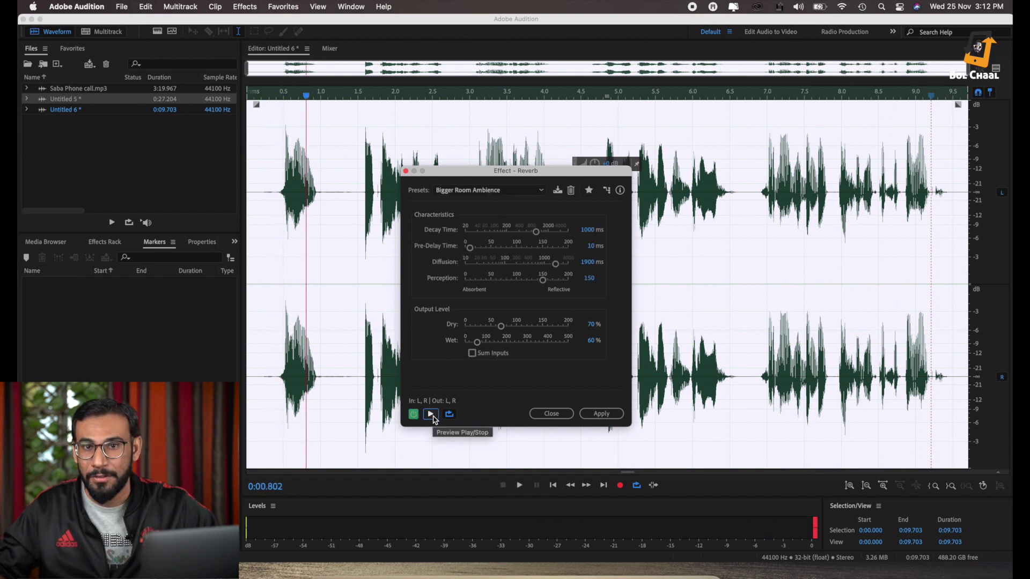
# Audition the Liquid Speakers reverb preset, toggling the effect off and on during playback, and close the effect without applying it.
pyautogui.click(540, 192)
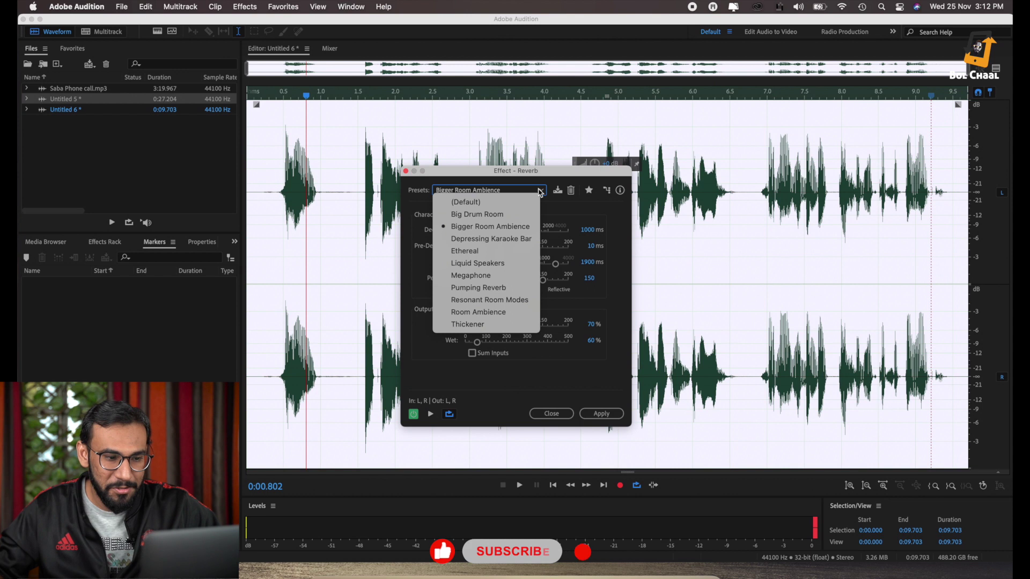
pyautogui.click(510, 264)
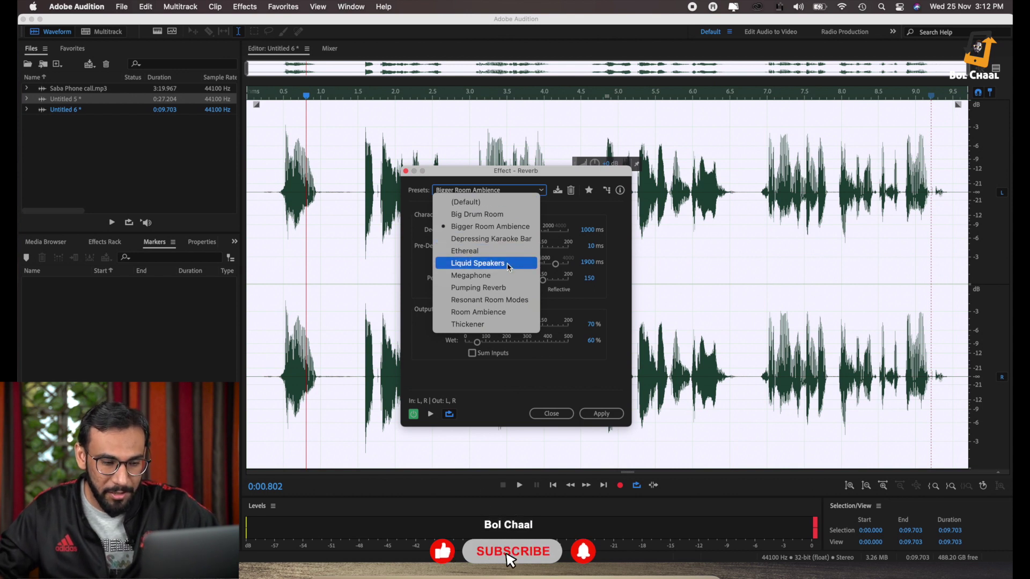
pyautogui.click(430, 416)
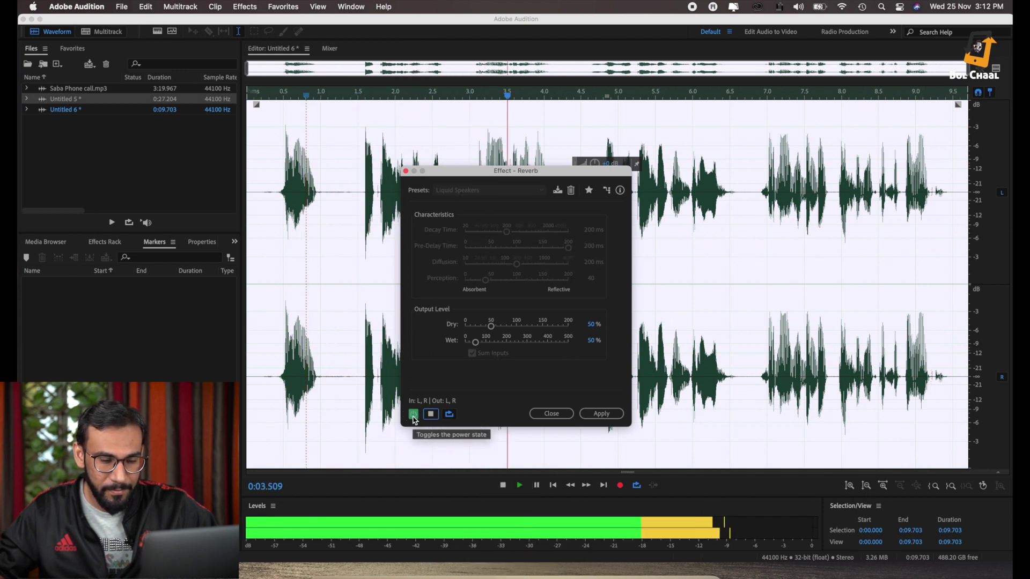
pyautogui.click(414, 416)
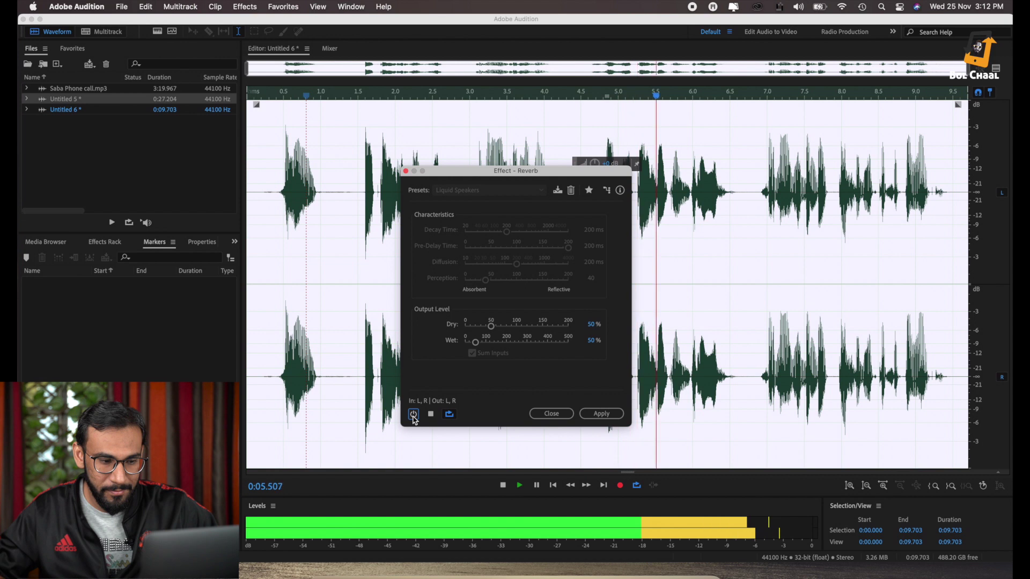
pyautogui.click(414, 415)
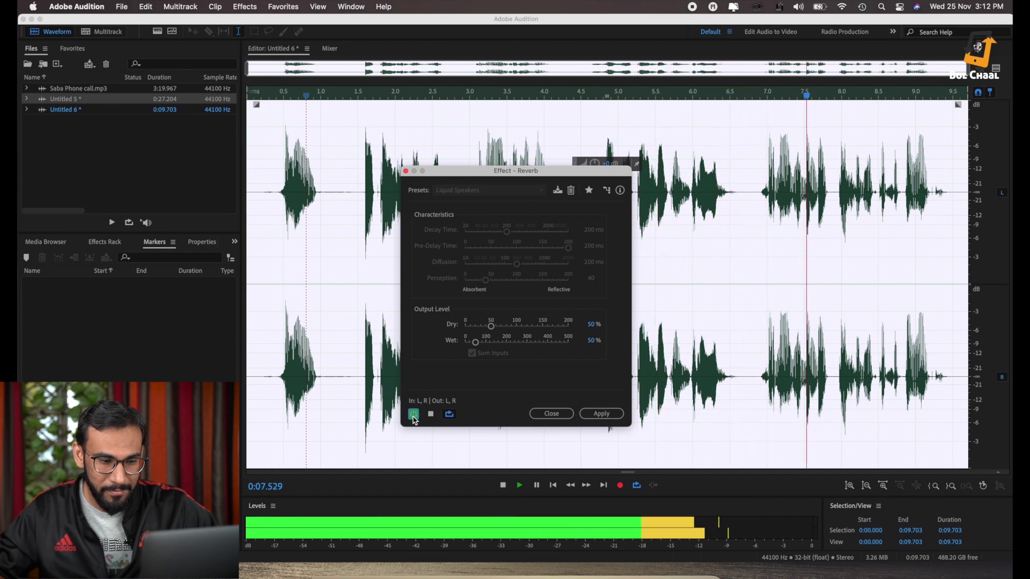
pyautogui.click(552, 413)
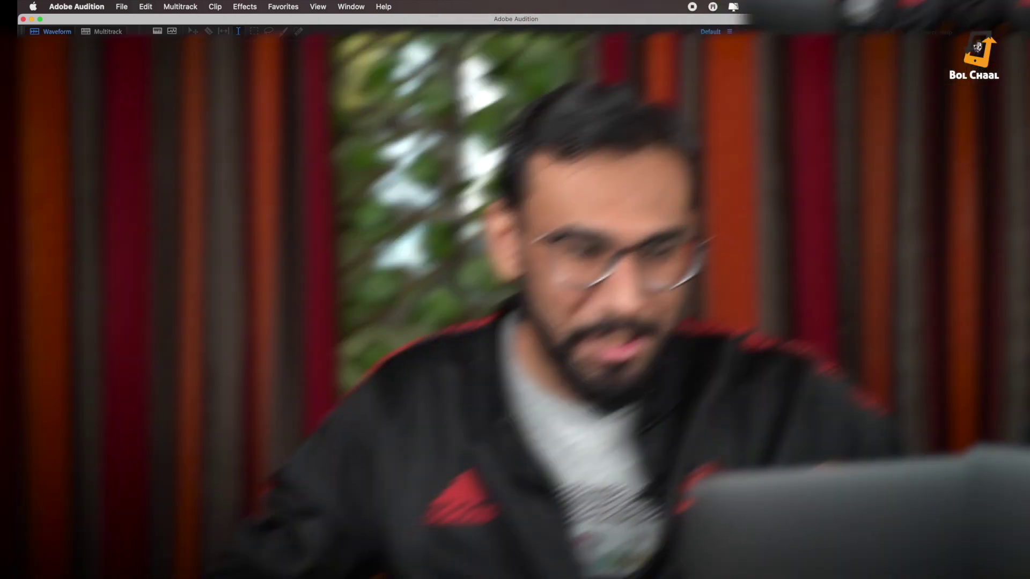